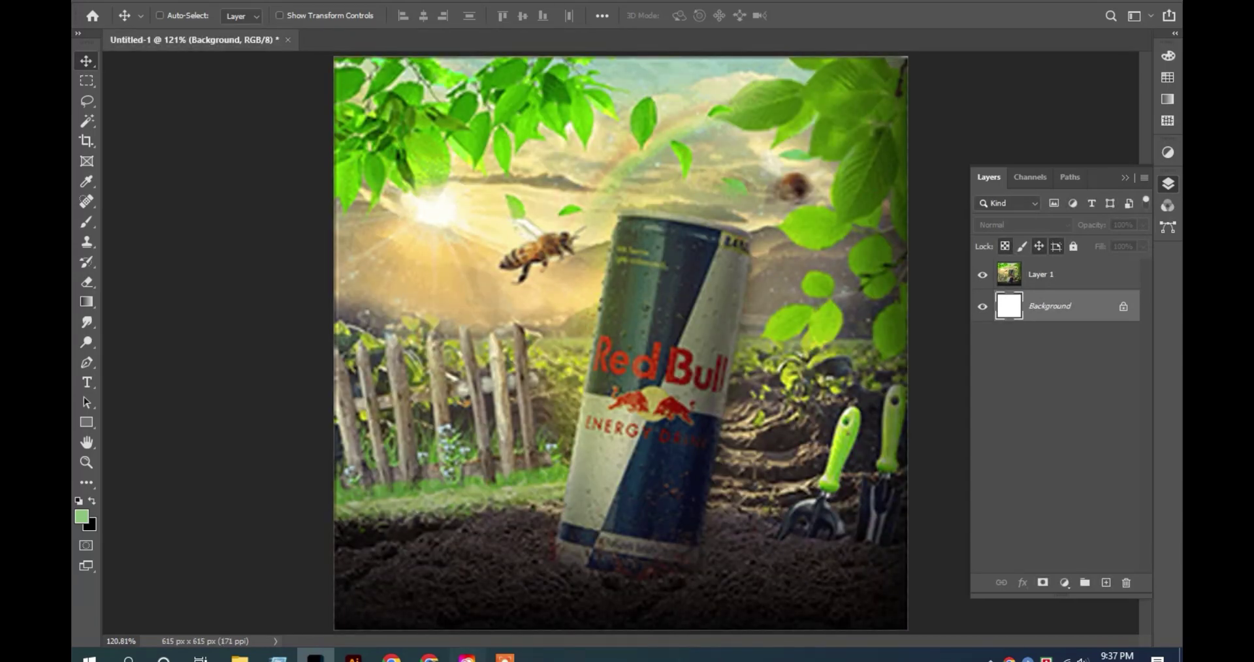
- Switch to the browser and search Google Images for "natural background"
{"action": "key", "text": "alt+Tab"}
{"action": "scroll", "coordinate": [574, 486], "scroll_direction": "down", "scroll_amount": 8}
{"action": "scroll", "coordinate": [575, 487], "scroll_direction": "down", "scroll_amount": 3}
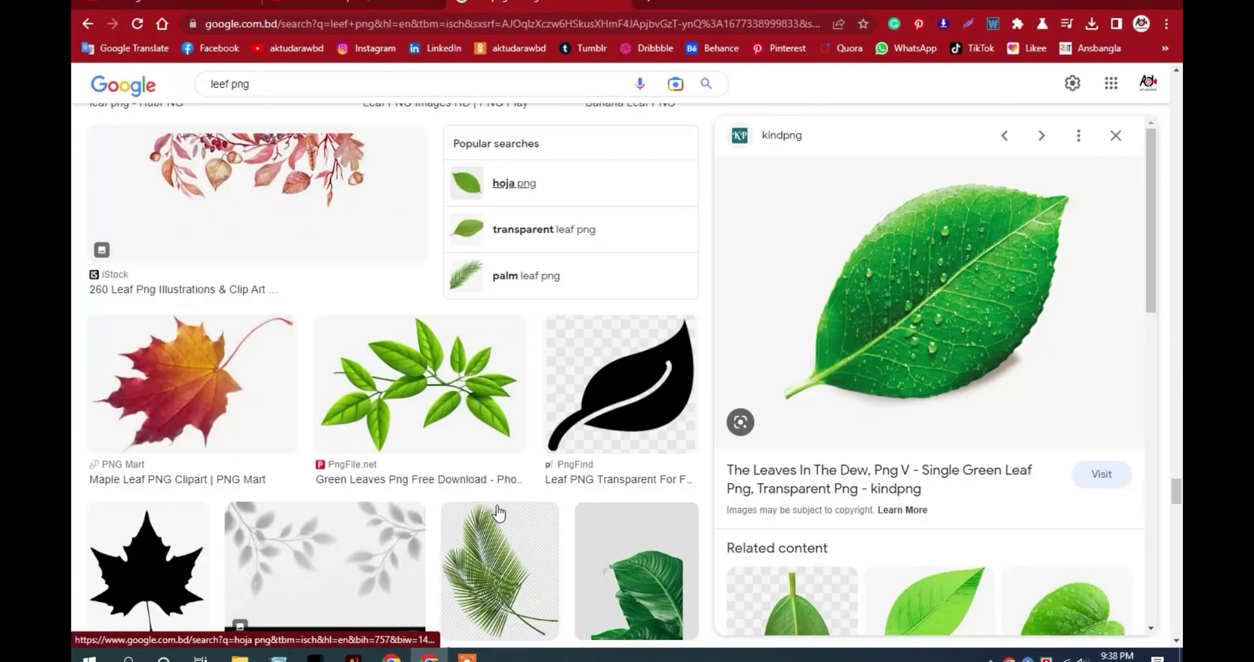
{"action": "scroll", "coordinate": [574, 487], "scroll_direction": "up", "scroll_amount": 8}
{"action": "triple_click", "coordinate": [228, 84]}
{"action": "type", "text": "natuan"}
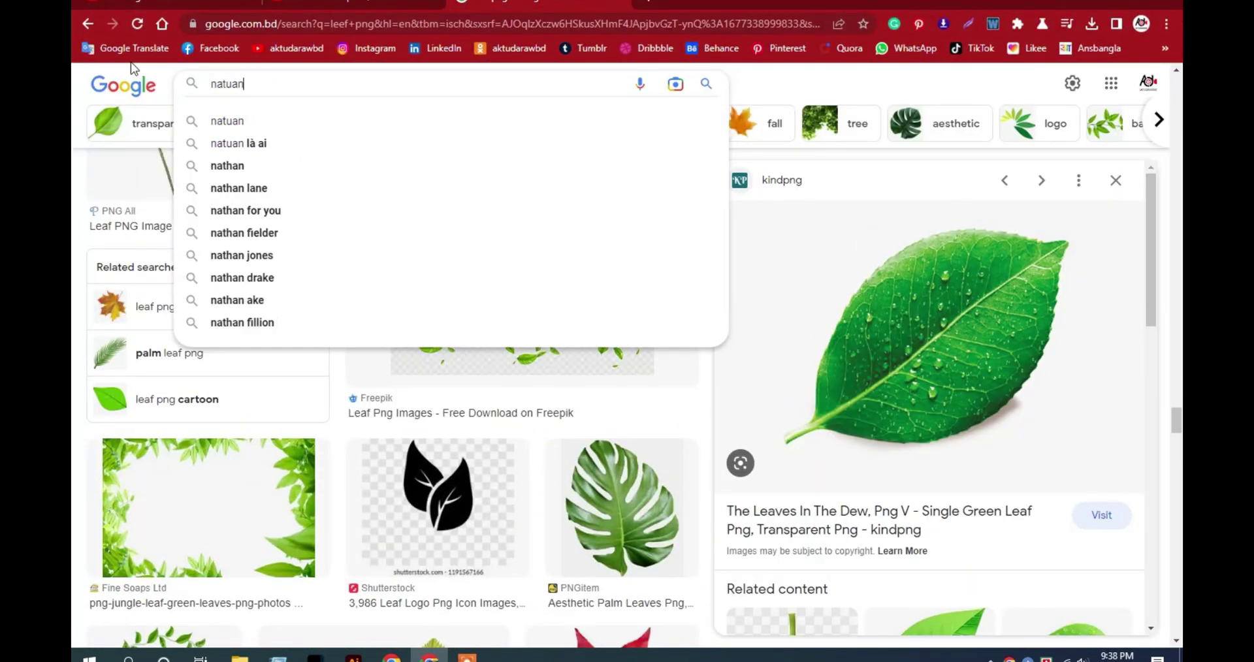
{"action": "key", "text": "BackSpace"}
{"action": "type", "text": "ral"}
{"action": "key", "text": "Down"}
{"action": "key", "text": "Down"}
{"action": "key", "text": "Return"}
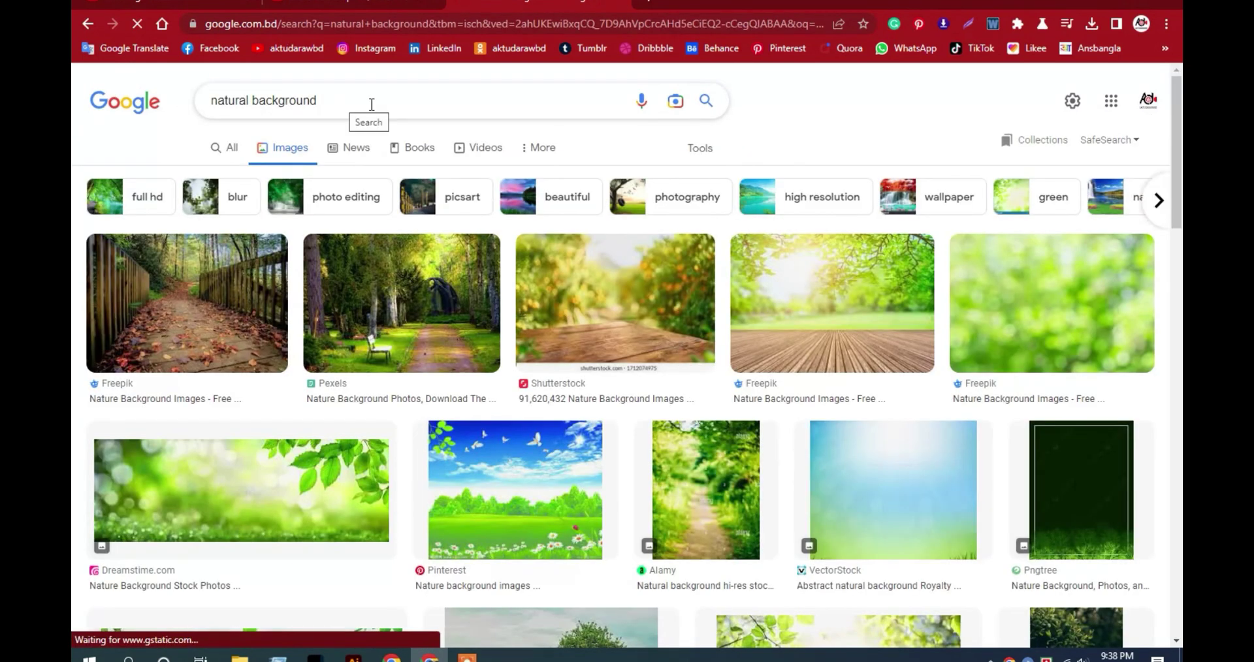
- Copy the Pinterest image of a burlap tabletop with blurred trees and paste it above Layer 1 in the Photoshop document
{"action": "left_click", "coordinate": [639, 325]}
{"action": "left_click", "coordinate": [905, 561]}
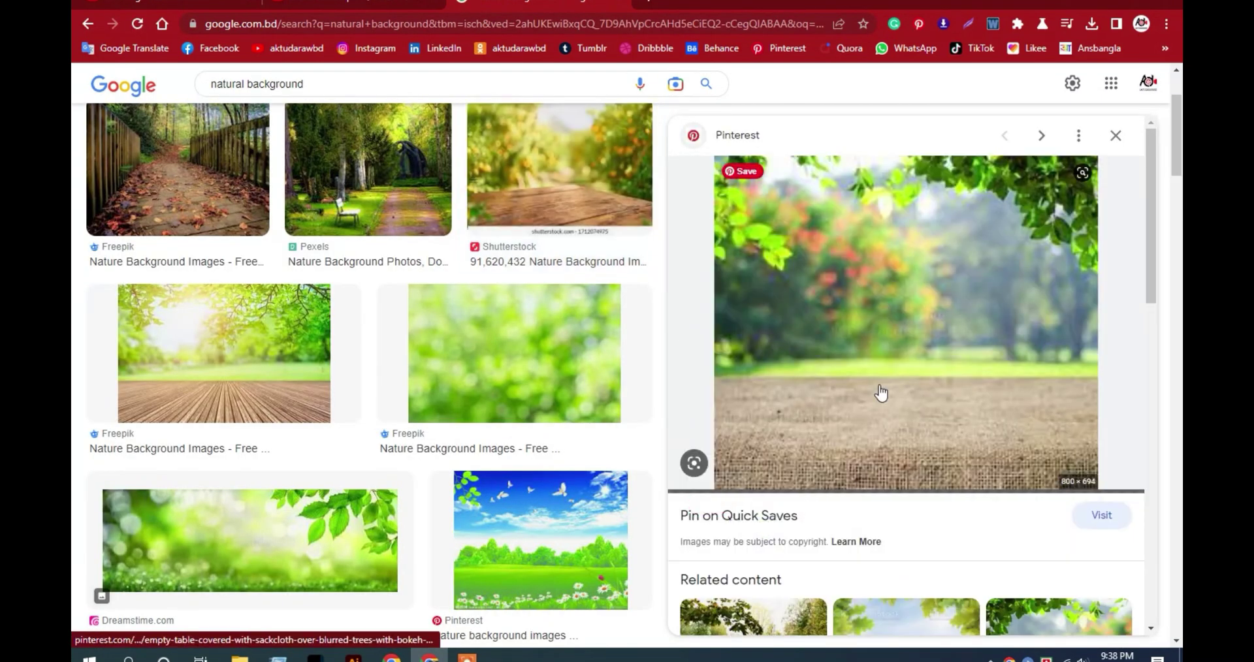
{"action": "right_click", "coordinate": [929, 280]}
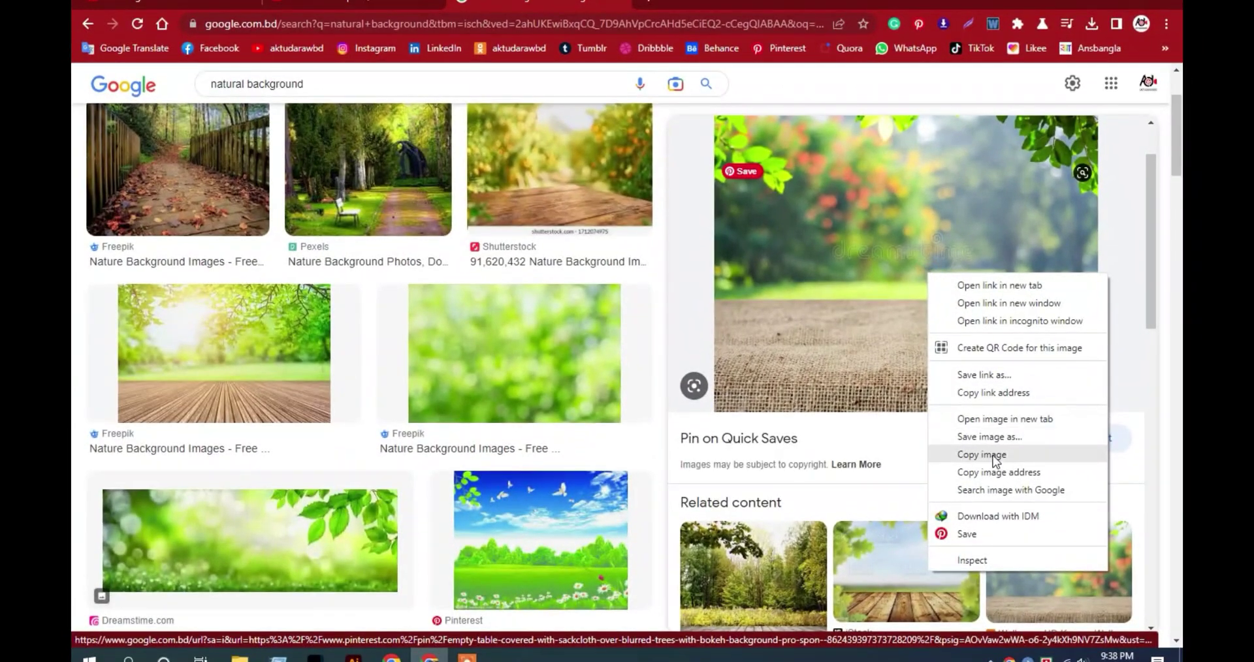
{"action": "left_click", "coordinate": [996, 457]}
{"action": "key", "text": "alt+Tab"}
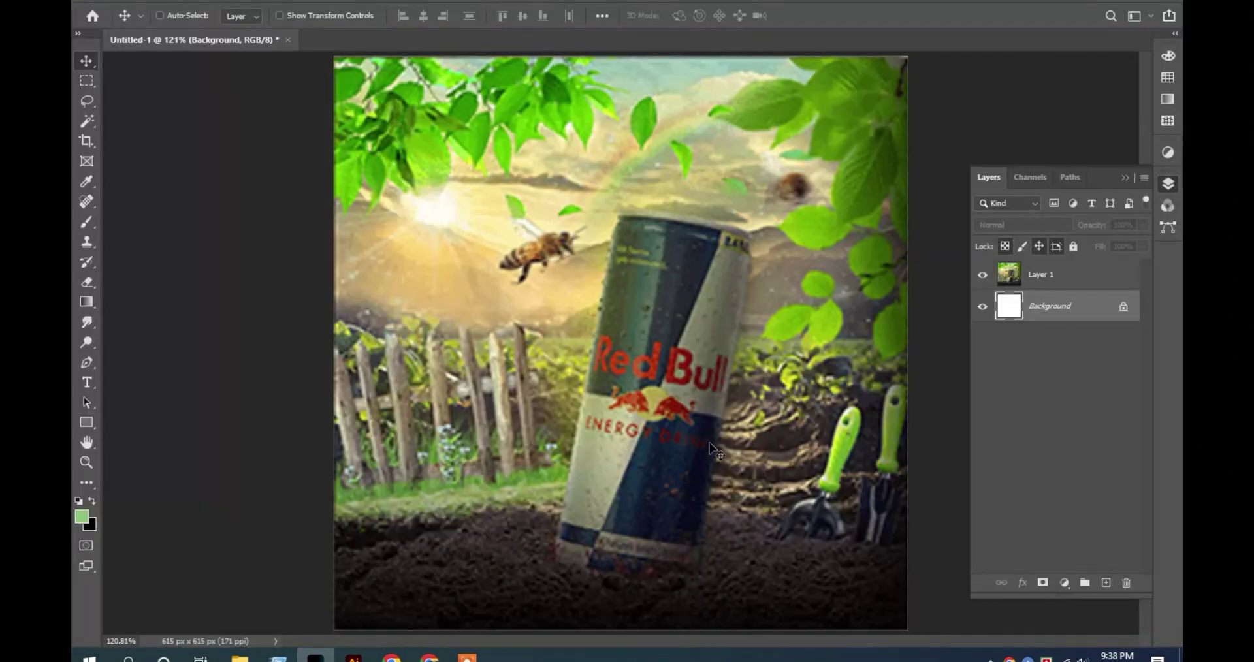
{"action": "left_click", "coordinate": [1070, 271]}
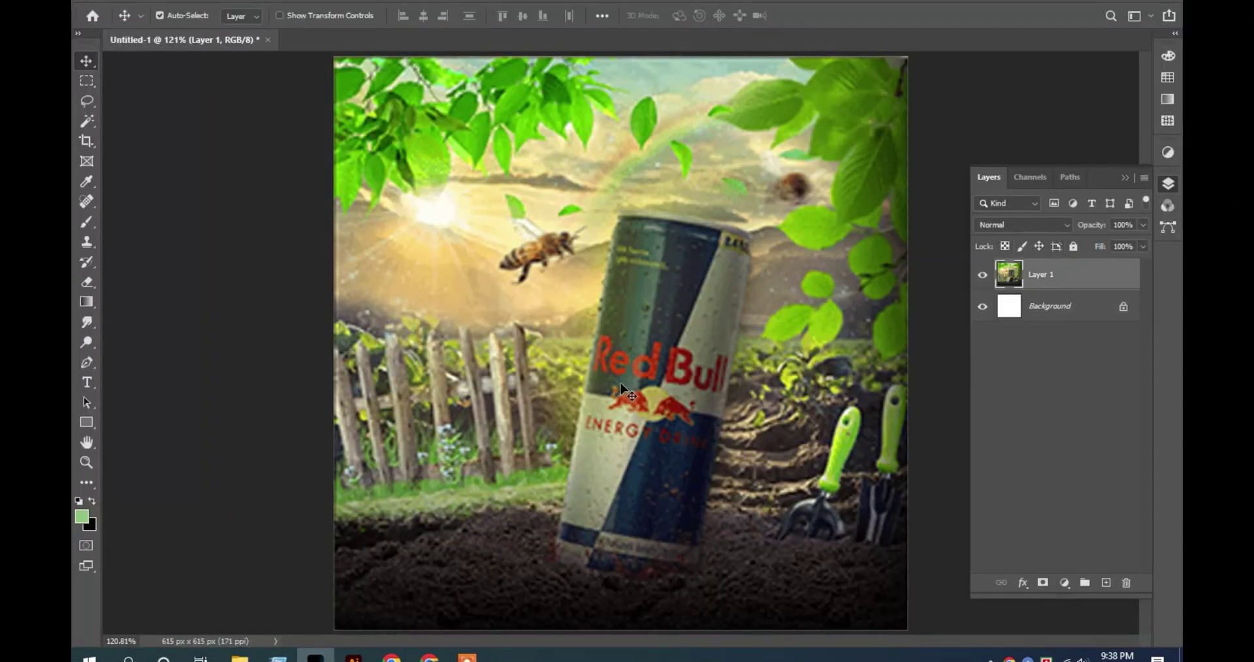
{"action": "key", "text": "ctrl+v"}
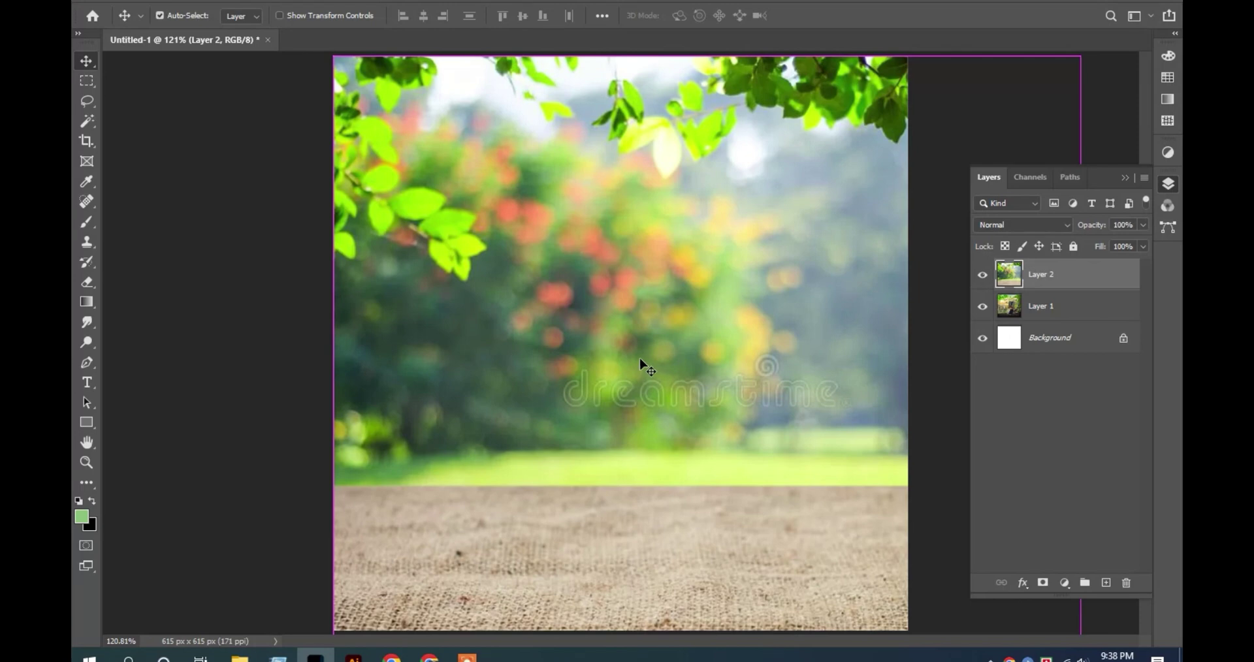
- Scale down the pasted burlap image and position it to fill the canvas width and reach the lower canvas edge
{"action": "key", "text": "ctrl+t"}
{"action": "left_click_drag", "start_coordinate": [641, 421], "coordinate": [590, 502]}
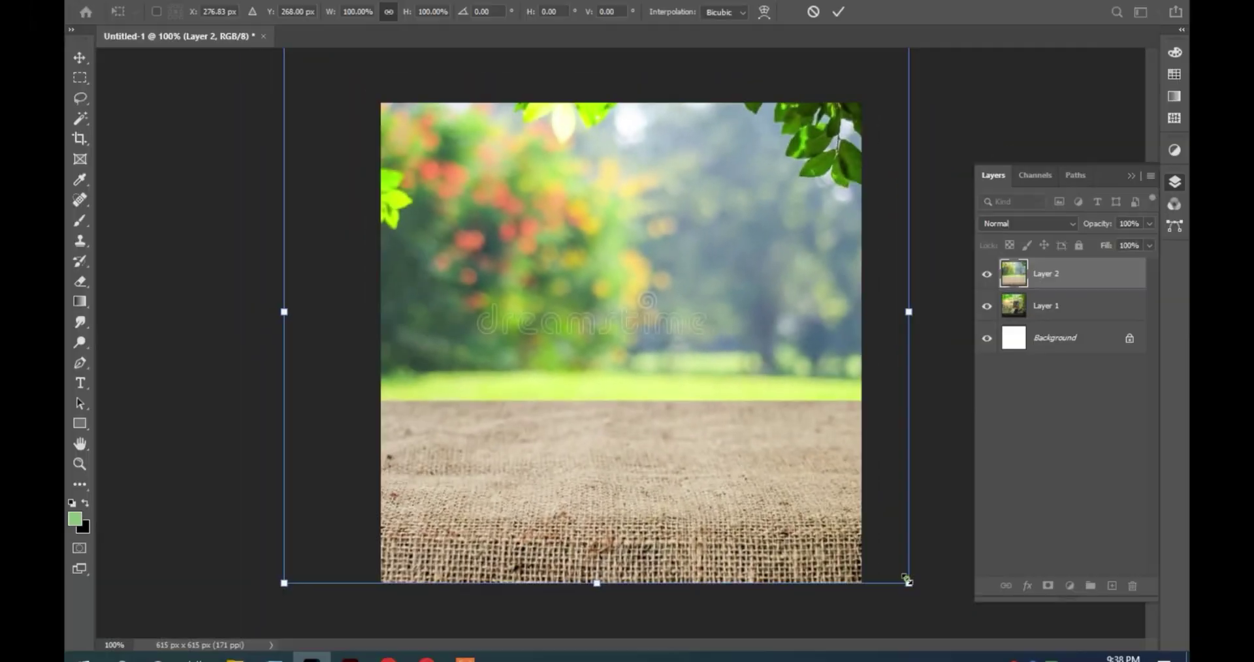
{"action": "left_click_drag", "start_coordinate": [903, 581], "coordinate": [789, 490]}
{"action": "key", "text": "Return"}
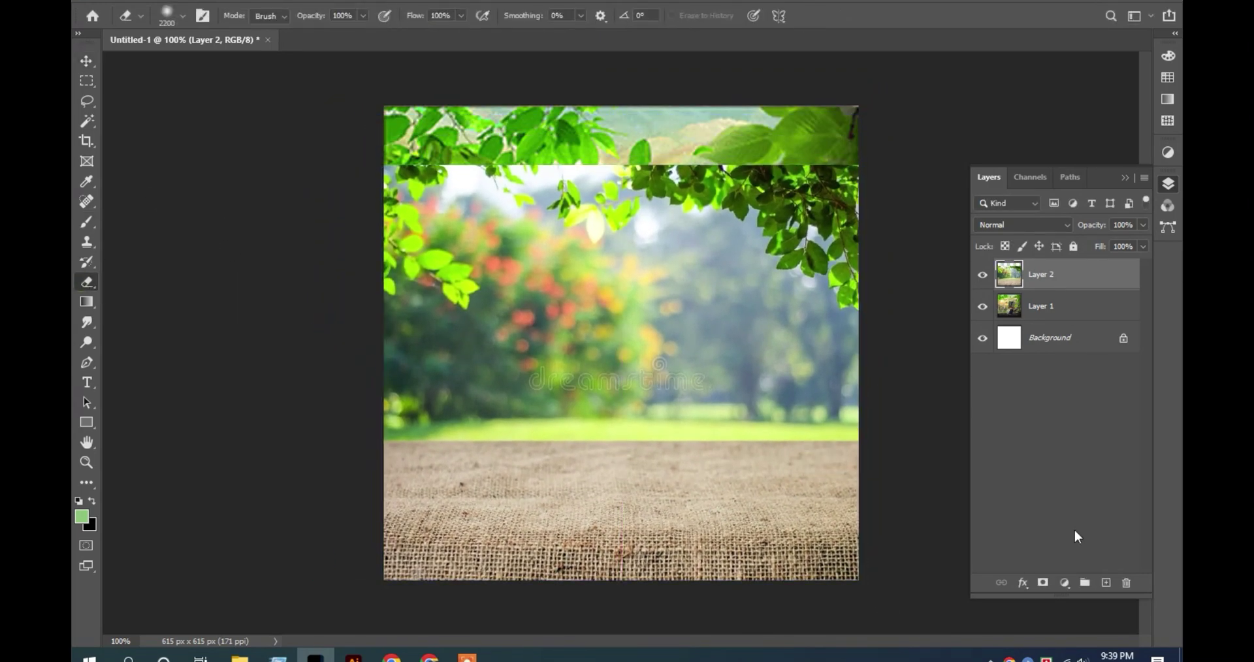
- Add a layer mask to Layer 2 and paint black over the trees to hide everything above the grass strip
{"action": "key", "text": "b"}
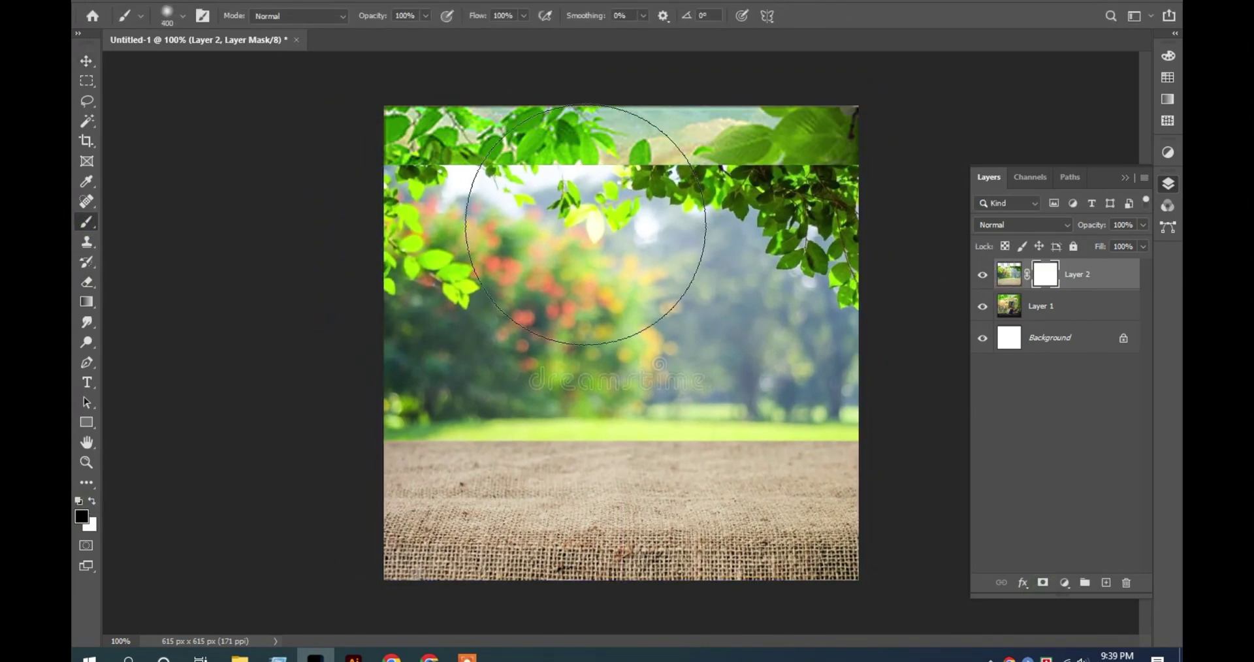
{"action": "mouse_move", "coordinate": [585, 225]}
{"action": "left_mouse_down"}
{"action": "mouse_move", "coordinate": [452, 195]}
{"action": "mouse_move", "coordinate": [803, 162]}
{"action": "mouse_move", "coordinate": [691, 149]}
{"action": "mouse_move", "coordinate": [743, 238]}
{"action": "mouse_move", "coordinate": [571, 263]}
{"action": "mouse_move", "coordinate": [617, 345]}
{"action": "mouse_move", "coordinate": [722, 371]}
{"action": "mouse_move", "coordinate": [661, 294]}
{"action": "mouse_move", "coordinate": [508, 289]}
{"action": "mouse_move", "coordinate": [849, 312]}
{"action": "mouse_move", "coordinate": [798, 366]}
{"action": "mouse_move", "coordinate": [538, 280]}
{"action": "mouse_move", "coordinate": [545, 345]}
{"action": "left_mouse_up"}
{"action": "key", "text": "bracketleft"}
{"action": "key", "text": "bracketleft"}
{"action": "key", "text": "bracketleft"}
{"action": "key", "text": "bracketleft"}
{"action": "key", "text": "bracketleft"}
{"action": "key", "text": "bracketleft"}
{"action": "key", "text": "bracketleft"}
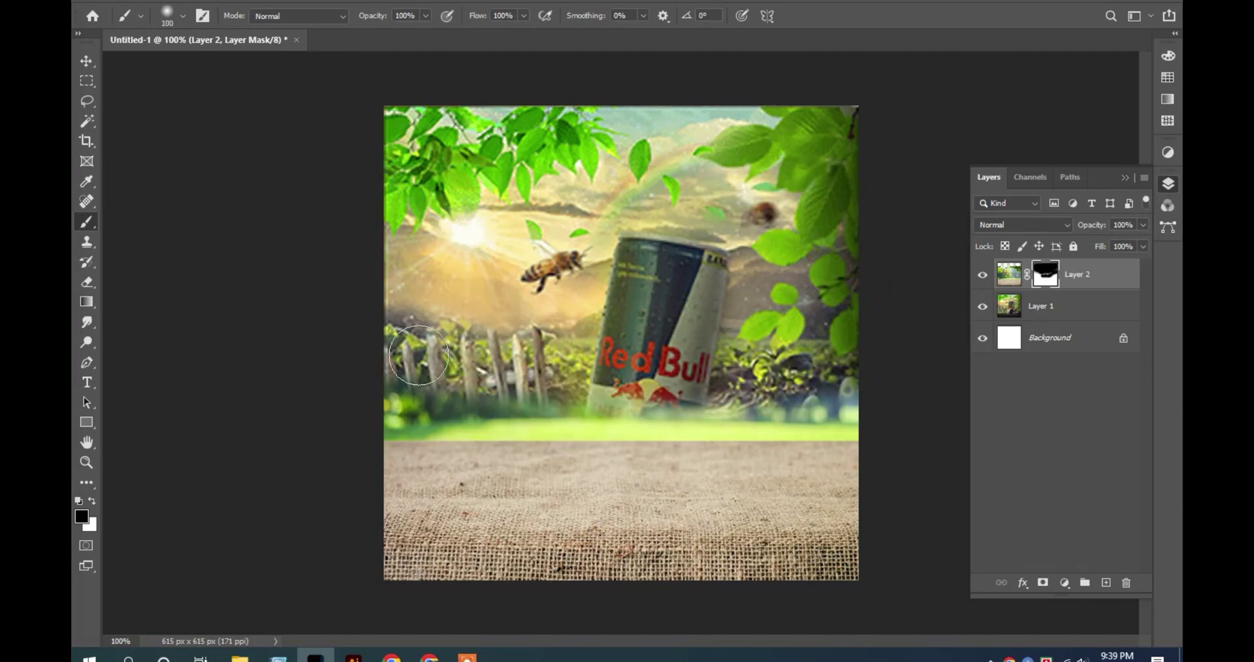
- Squash the masked burlap layer vertically from its upper edge so the tabletop occupies less of the canvas
{"action": "key", "text": "v"}
{"action": "key", "text": "ctrl+t"}
{"action": "left_click_drag", "start_coordinate": [620, 161], "coordinate": [621, 289]}
{"action": "key", "text": "Return"}
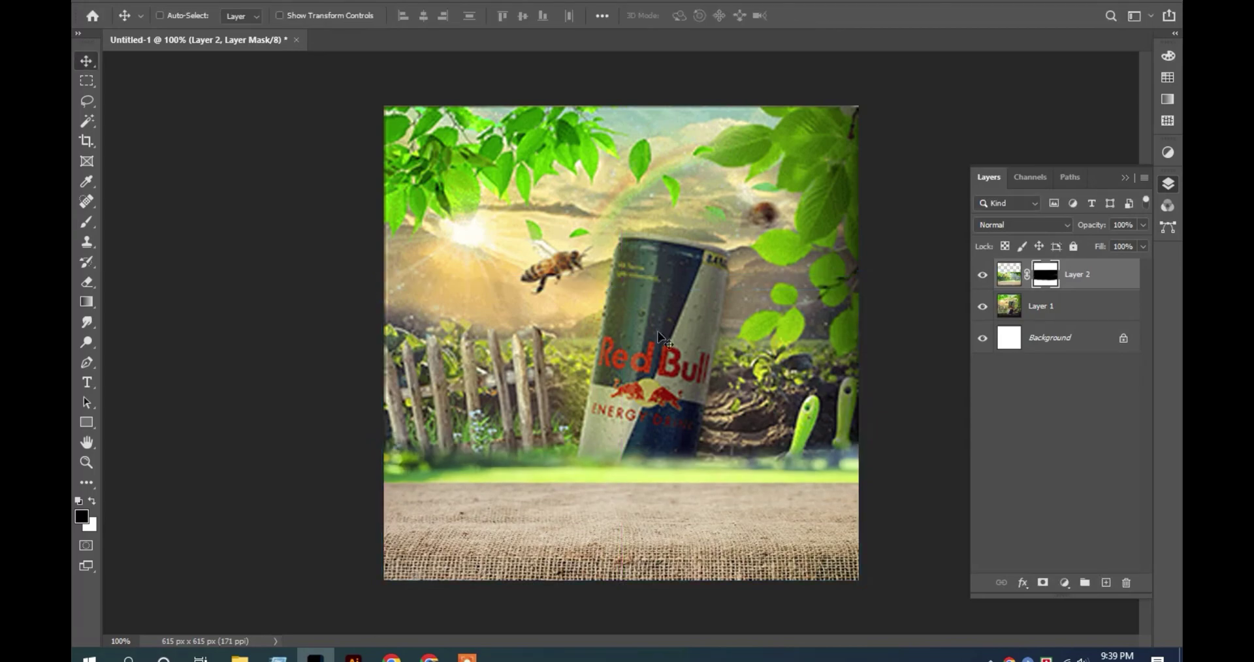
- Copy a green background with hanging leaves from the browser's image results and paste it between Layer 1 and Layer 2 in Photoshop
{"action": "key", "text": "alt+Tab"}
{"action": "scroll", "coordinate": [507, 439], "scroll_direction": "down", "scroll_amount": 10}
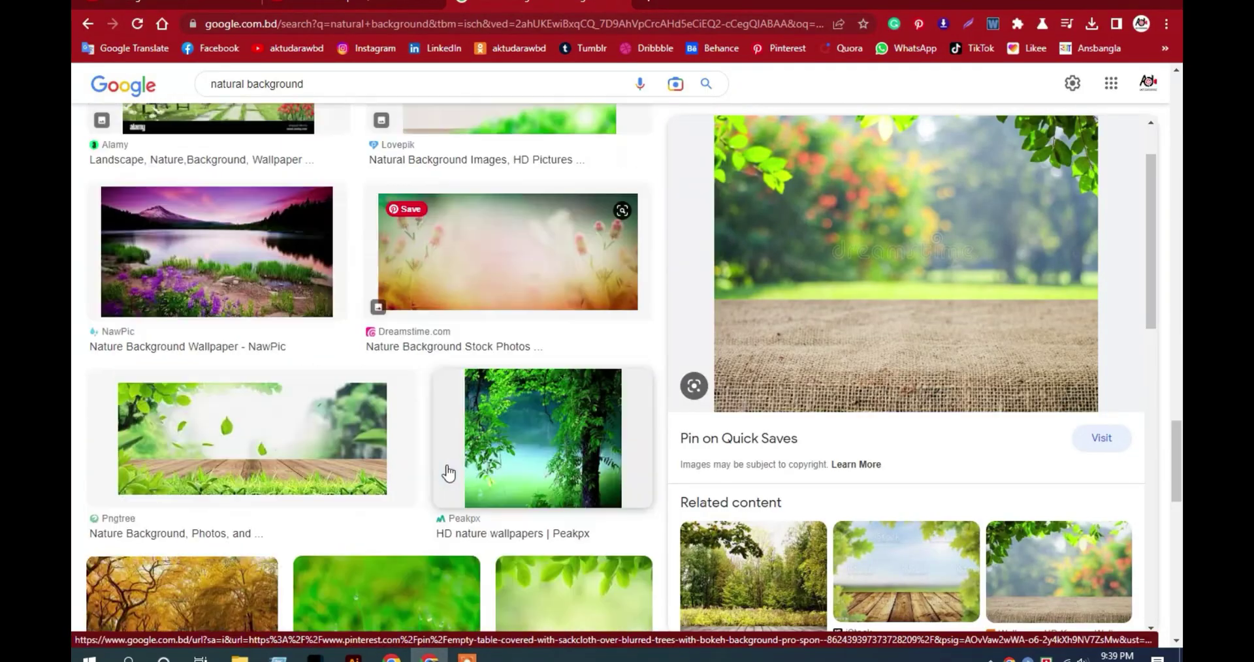
{"action": "scroll", "coordinate": [448, 472], "scroll_direction": "down", "scroll_amount": 4}
{"action": "left_click", "coordinate": [574, 364]}
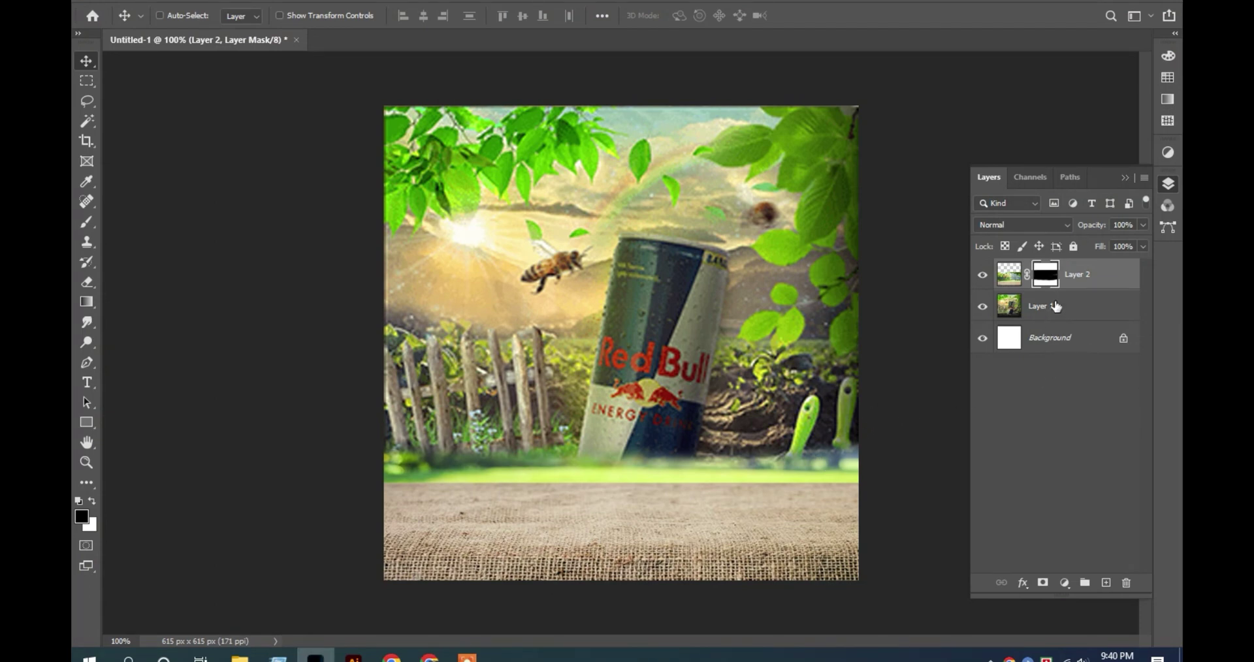
{"action": "left_click", "coordinate": [1061, 312]}
{"action": "key", "text": "ctrl+v"}
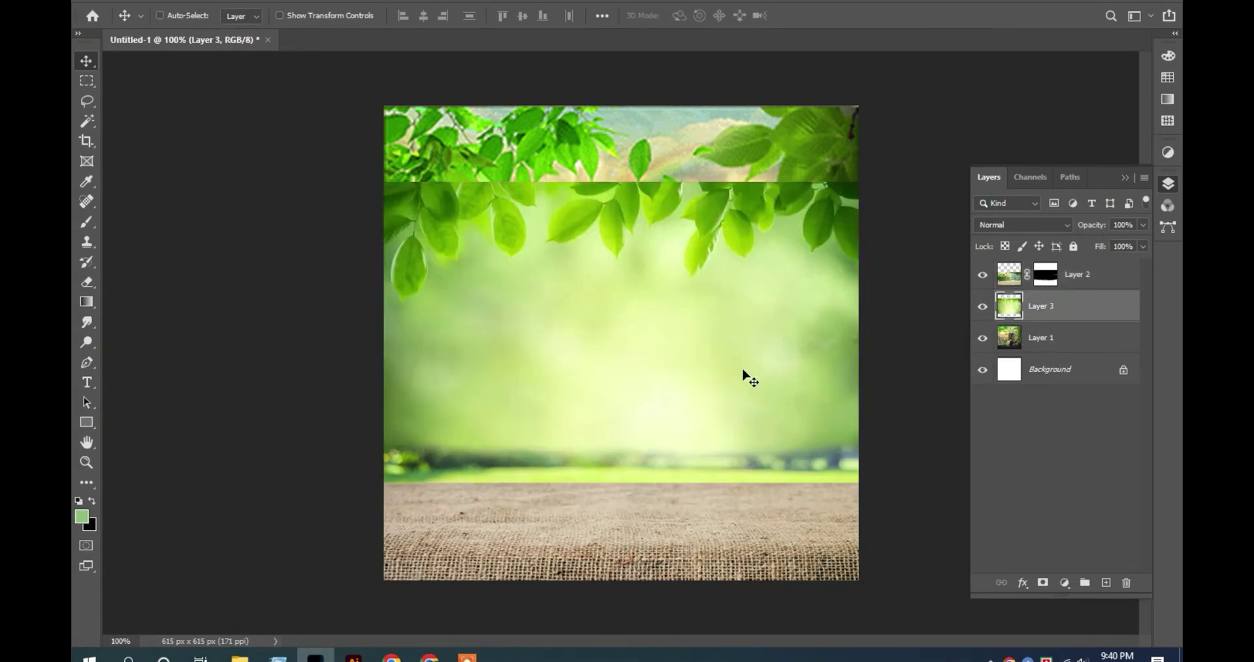
- Move the green leaf background up and stretch its height to 151.08% so it covers the whole canvas
{"action": "key", "text": "ctrl+t"}
{"action": "left_click_drag", "start_coordinate": [727, 385], "coordinate": [726, 299]}
{"action": "left_click_drag", "start_coordinate": [632, 420], "coordinate": [602, 582]}
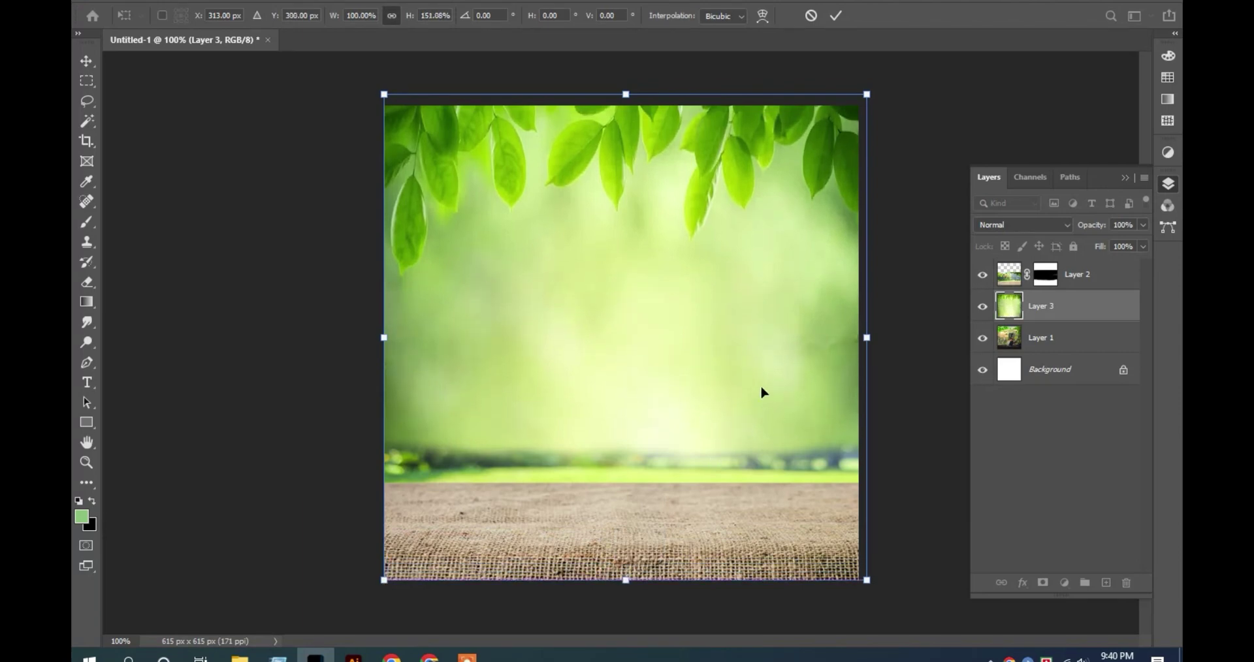
{"action": "key", "text": "Return"}
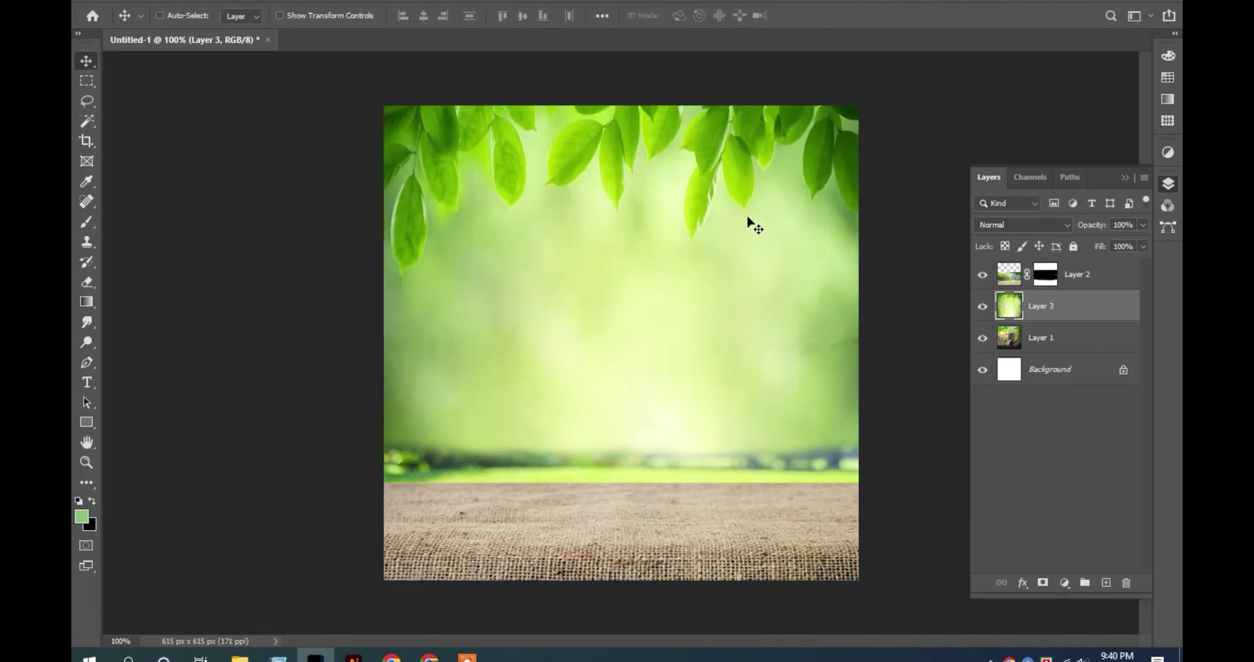
- Paint soft green over the dark blurred strip above the burlap on Layer 2 with the Brush tool
{"action": "right_click", "coordinate": [712, 171]}
{"action": "left_click", "coordinate": [719, 172]}
{"action": "left_click", "coordinate": [1078, 277]}
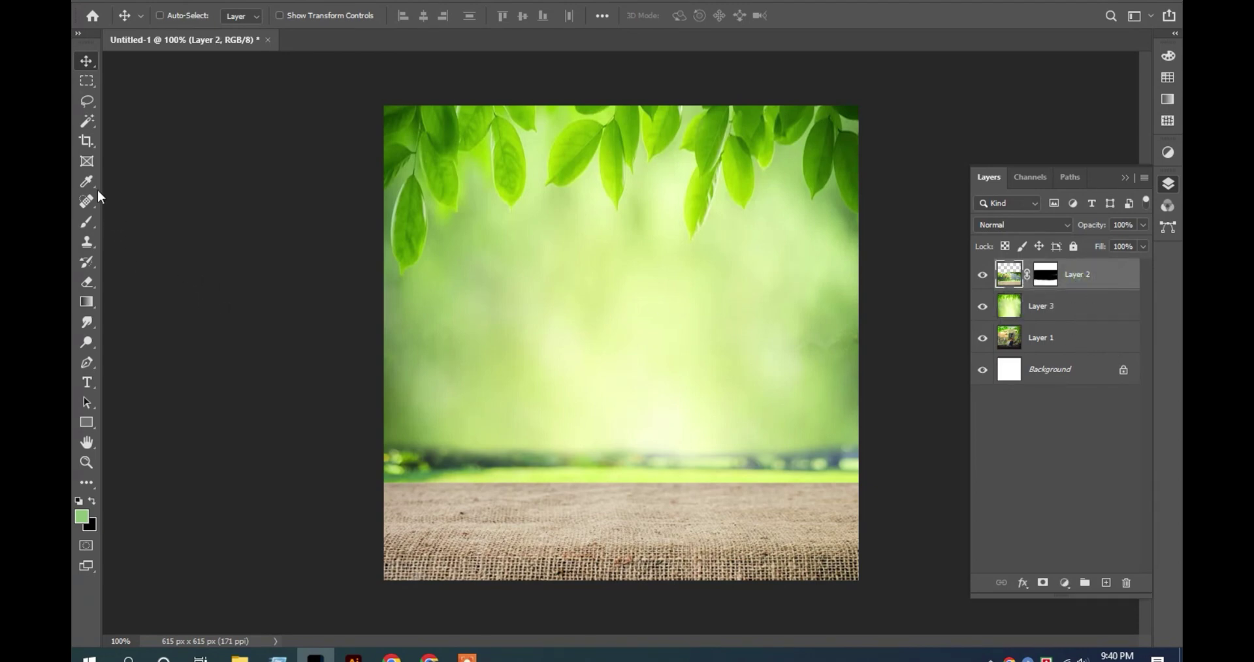
{"action": "right_click", "coordinate": [90, 223]}
{"action": "left_click", "coordinate": [134, 222]}
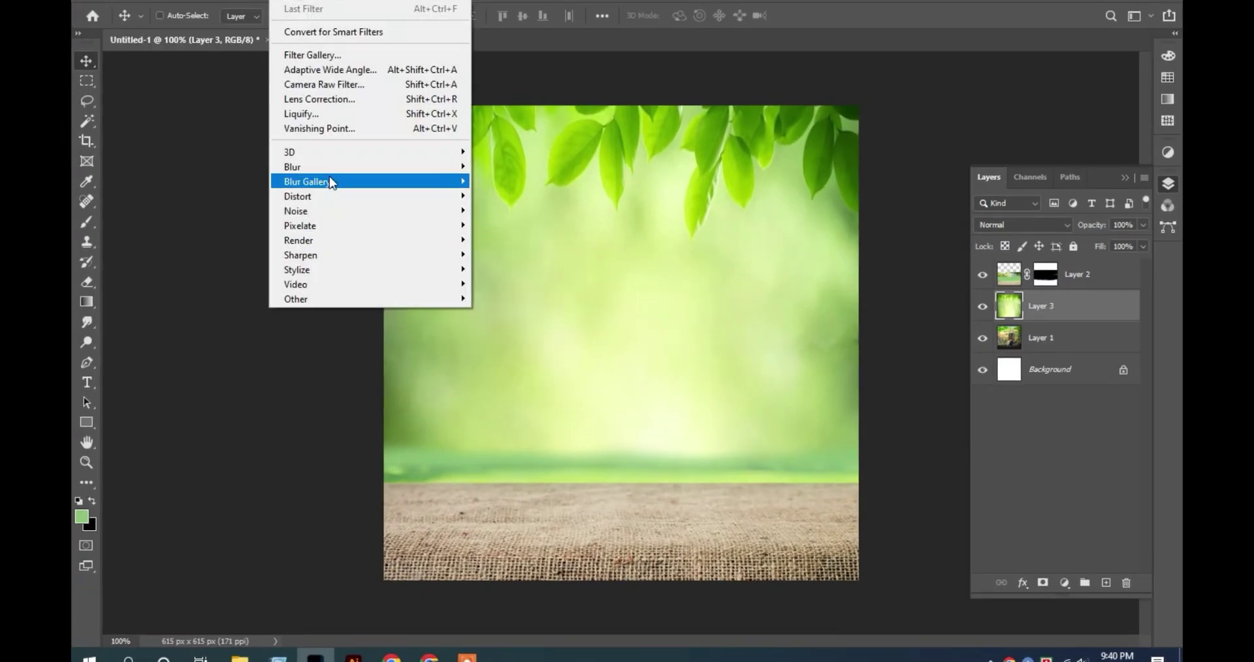
- Apply a Radial Blur to Layer 3 using the Spin method at Good quality
{"action": "left_click", "coordinate": [523, 281]}
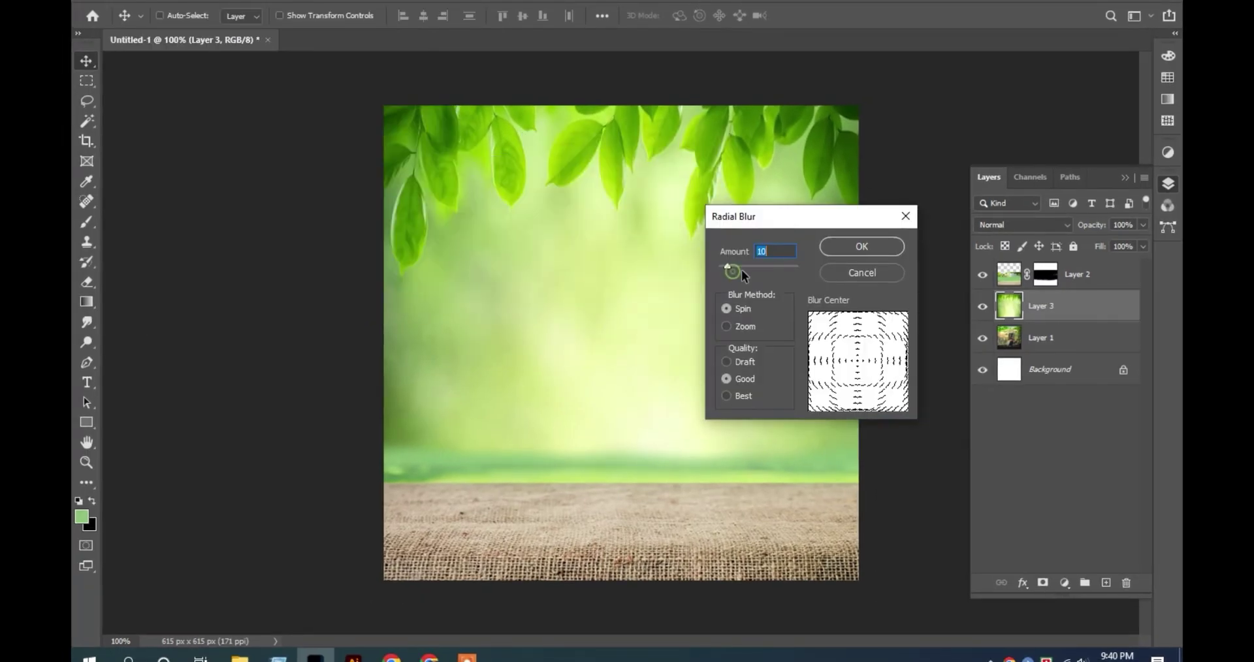
{"action": "left_click", "coordinate": [823, 248]}
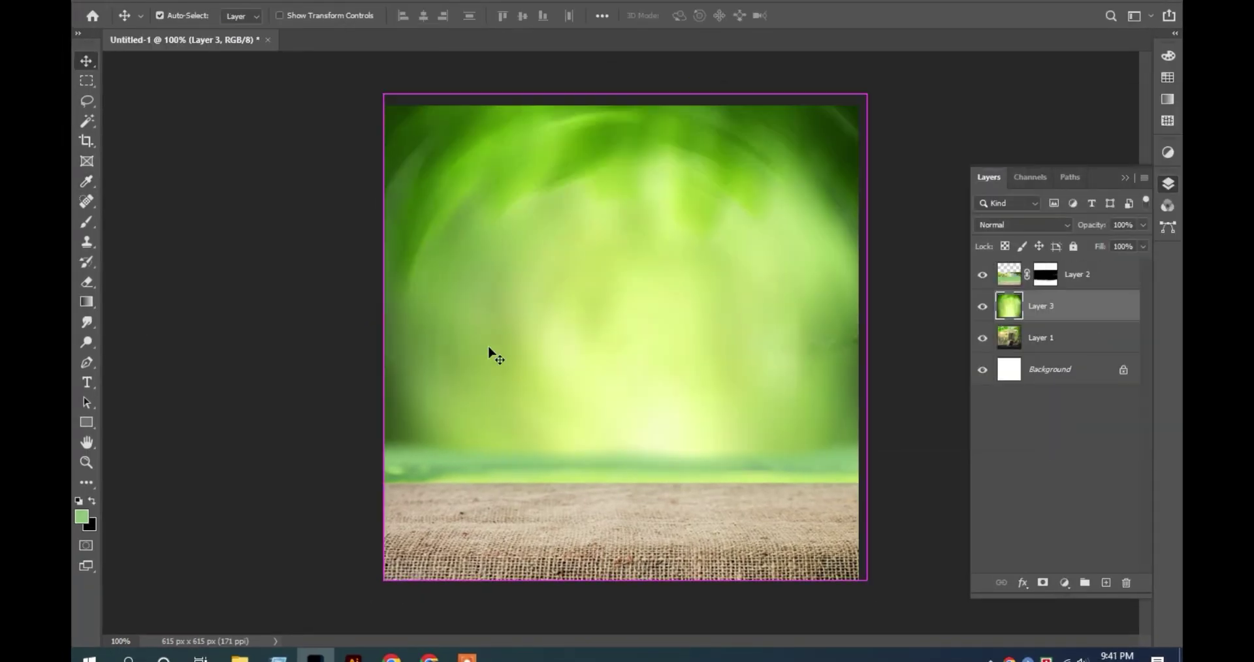
- Sharpen the burlap tabletop on Layer 2 and check its texture up close
{"action": "left_click", "coordinate": [565, 289]}
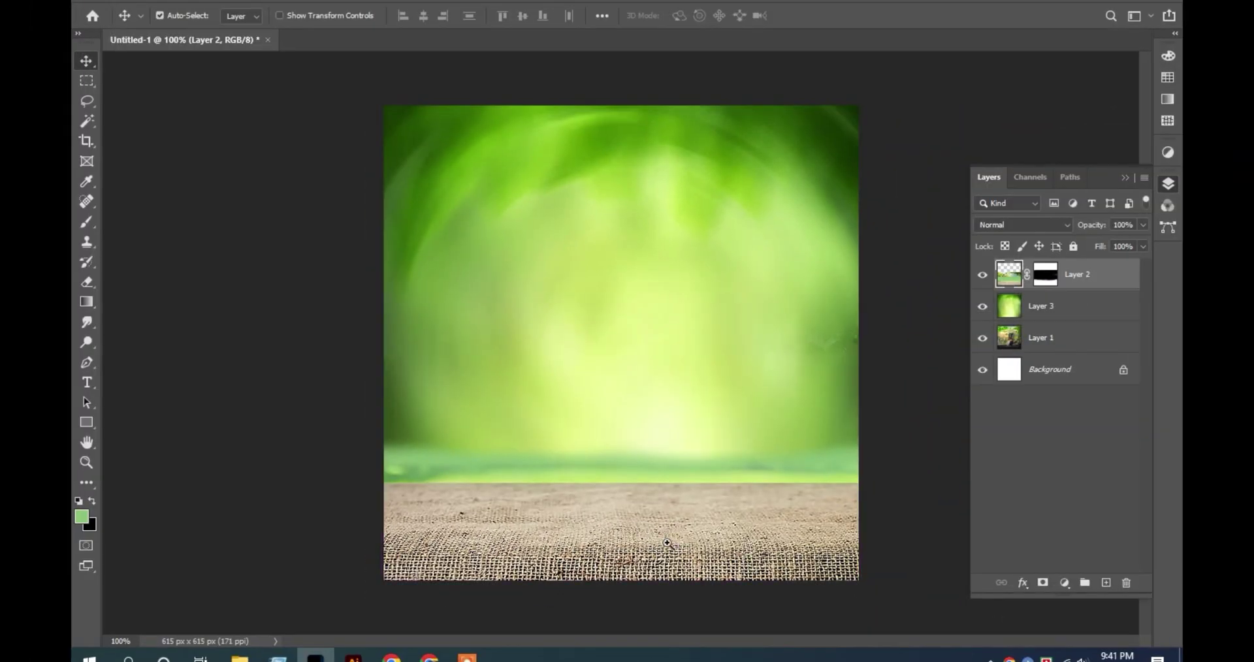
{"action": "left_click_drag", "start_coordinate": [667, 543], "coordinate": [746, 543]}
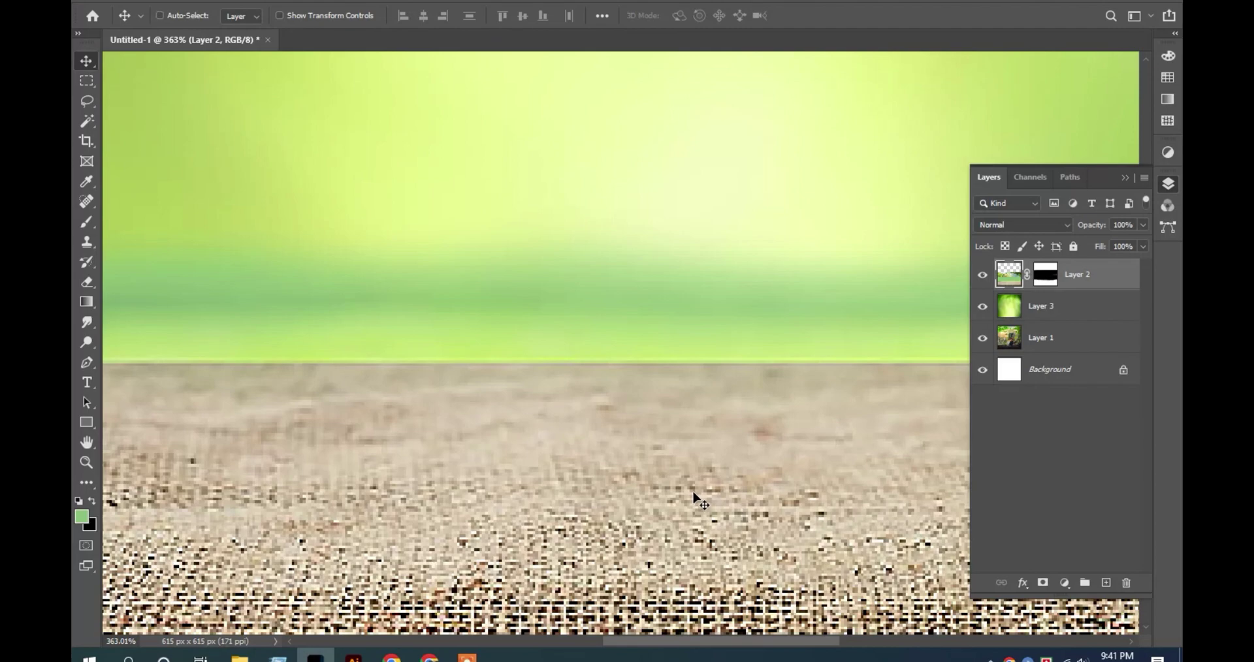
{"action": "key", "text": "ctrl+0"}
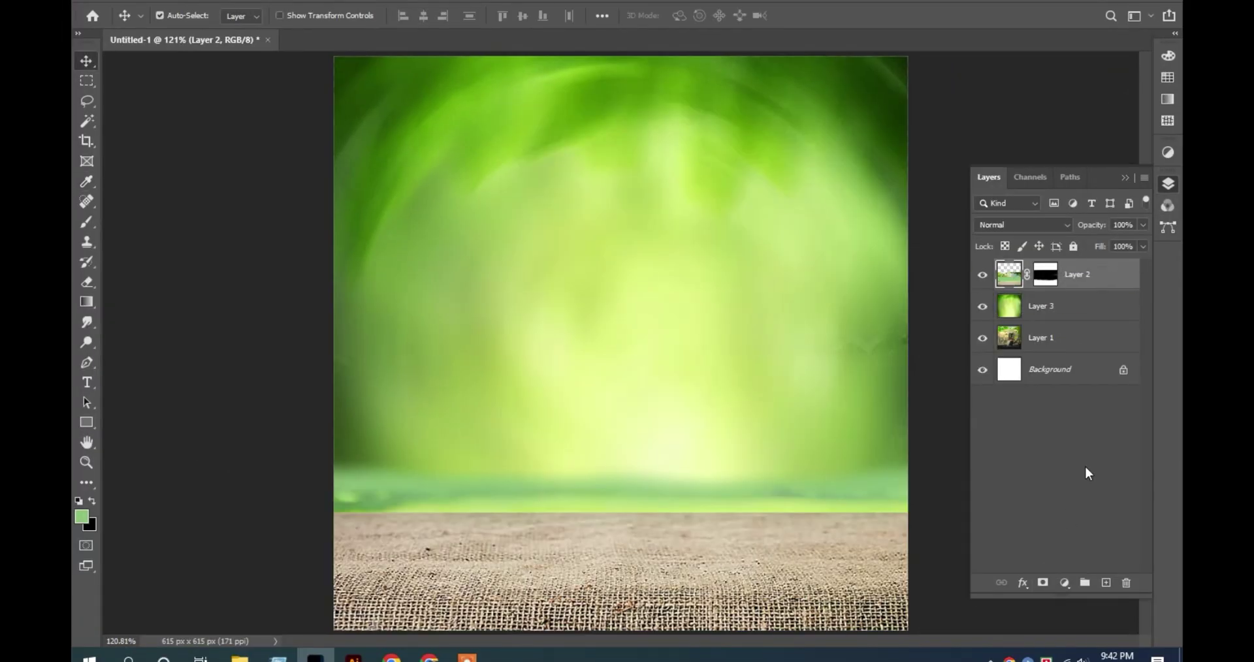
- Add a Brightness/Contrast adjustment layer above Layer 2 and adjust its brightness and contrast
{"action": "left_click", "coordinate": [1167, 153]}
{"action": "left_click", "coordinate": [1006, 181]}
{"action": "mouse_move", "coordinate": [819, 188]}
{"action": "left_mouse_down"}
{"action": "mouse_move", "coordinate": [780, 193]}
{"action": "mouse_move", "coordinate": [799, 196]}
{"action": "left_mouse_up"}
{"action": "left_click_drag", "start_coordinate": [909, 187], "coordinate": [811, 196]}
{"action": "left_click", "coordinate": [490, 165]}
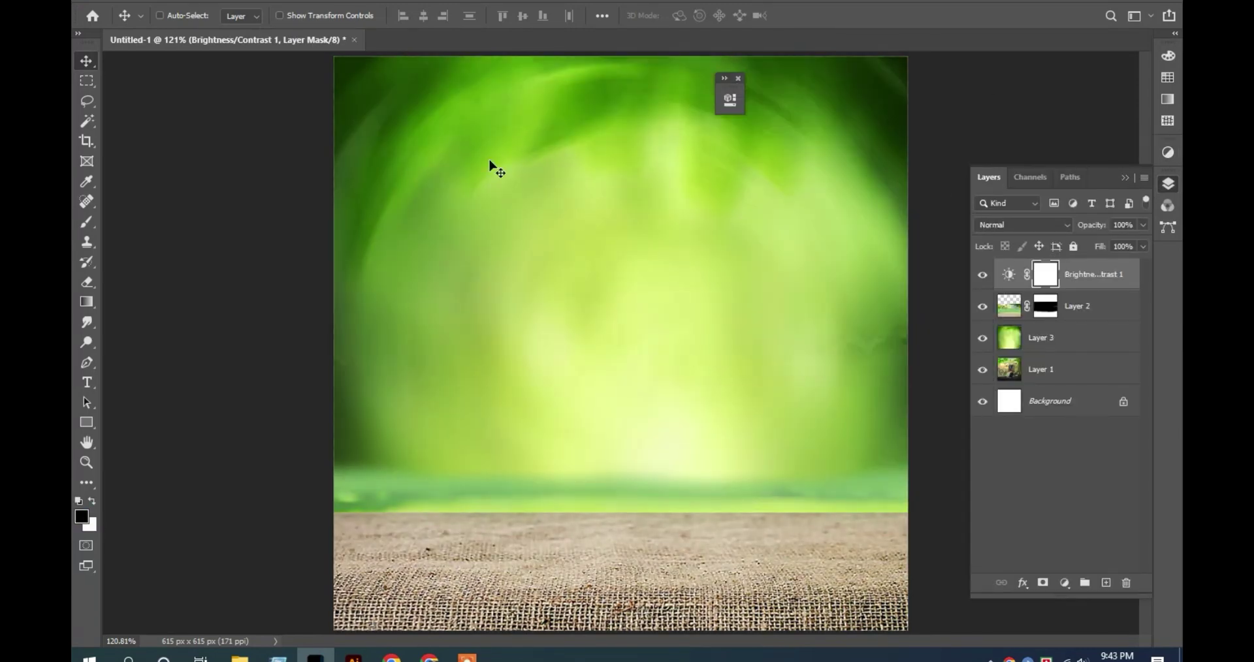
- Paint black on Layer 2's mask to hide the remaining green strip above the burlap tabletop
{"action": "left_click", "coordinate": [1066, 337]}
{"action": "left_click", "coordinate": [1045, 305]}
{"action": "key", "text": "b"}
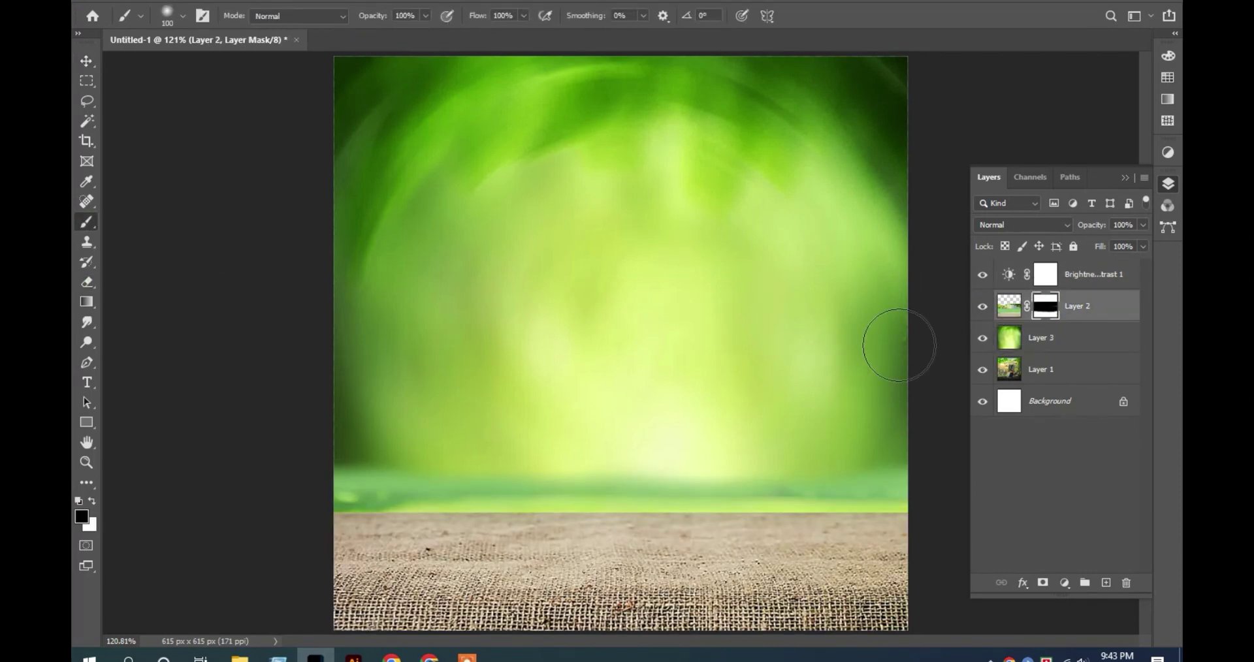
{"action": "key", "text": "v"}
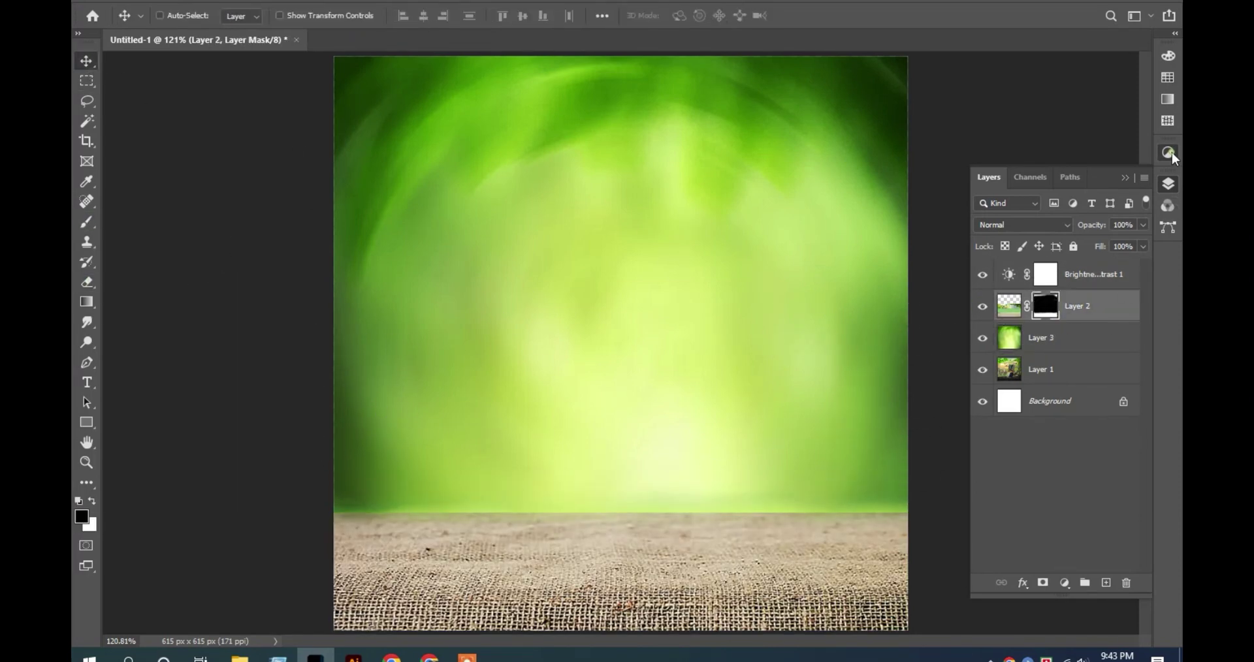
- Try a Levels adjustment layer above Layer 2 with altered midtones and output black level
{"action": "left_click", "coordinate": [1167, 153]}
{"action": "left_click", "coordinate": [1028, 181]}
{"action": "left_click", "coordinate": [1168, 183]}
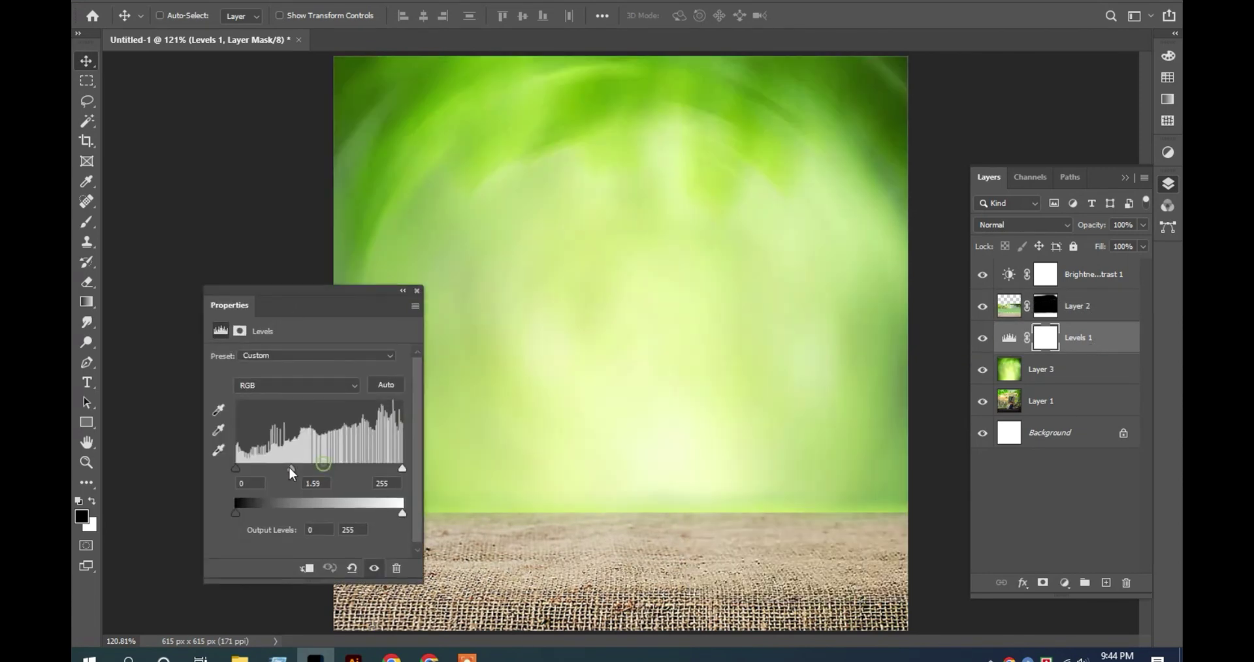
{"action": "left_click_drag", "start_coordinate": [291, 468], "coordinate": [324, 468]}
{"action": "left_click_drag", "start_coordinate": [1097, 337], "coordinate": [1100, 297]}
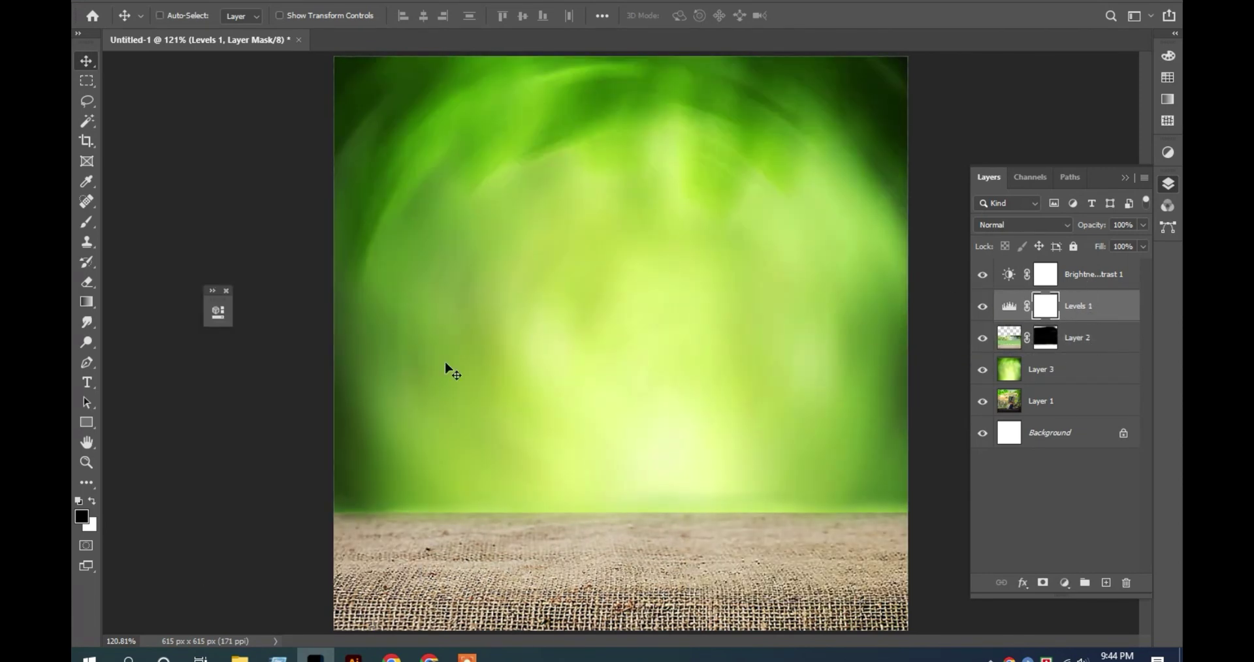
{"action": "left_click", "coordinate": [216, 304]}
{"action": "left_click_drag", "start_coordinate": [235, 512], "coordinate": [268, 513]}
- Undo the Levels adjustment layer and its changes
{"action": "key", "text": "ctrl+z"}
{"action": "key", "text": "ctrl+z"}
{"action": "key", "text": "ctrl+z"}
{"action": "key", "text": "ctrl+z"}
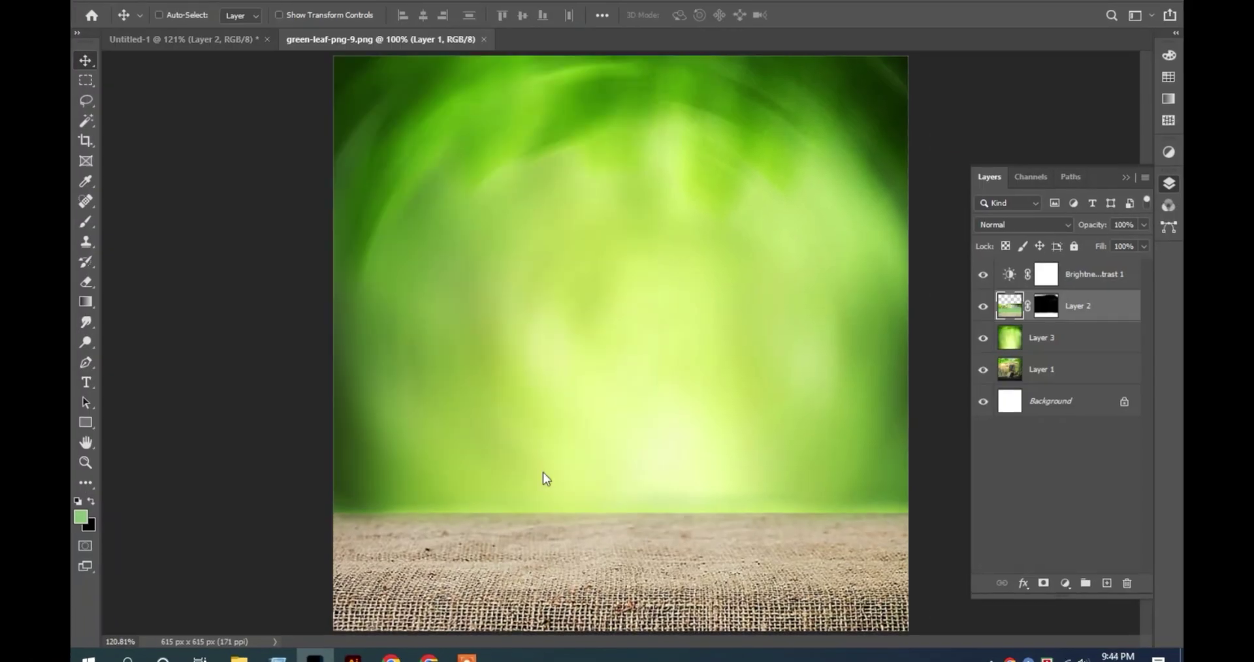
- Bring the leaf from green-leaf-png-9.png into Untitled-1, scale it to 37.76% and place it at the tabletop's lower-right corner
{"action": "left_click", "coordinate": [382, 39]}
{"action": "left_click_drag", "start_coordinate": [588, 314], "coordinate": [621, 327]}
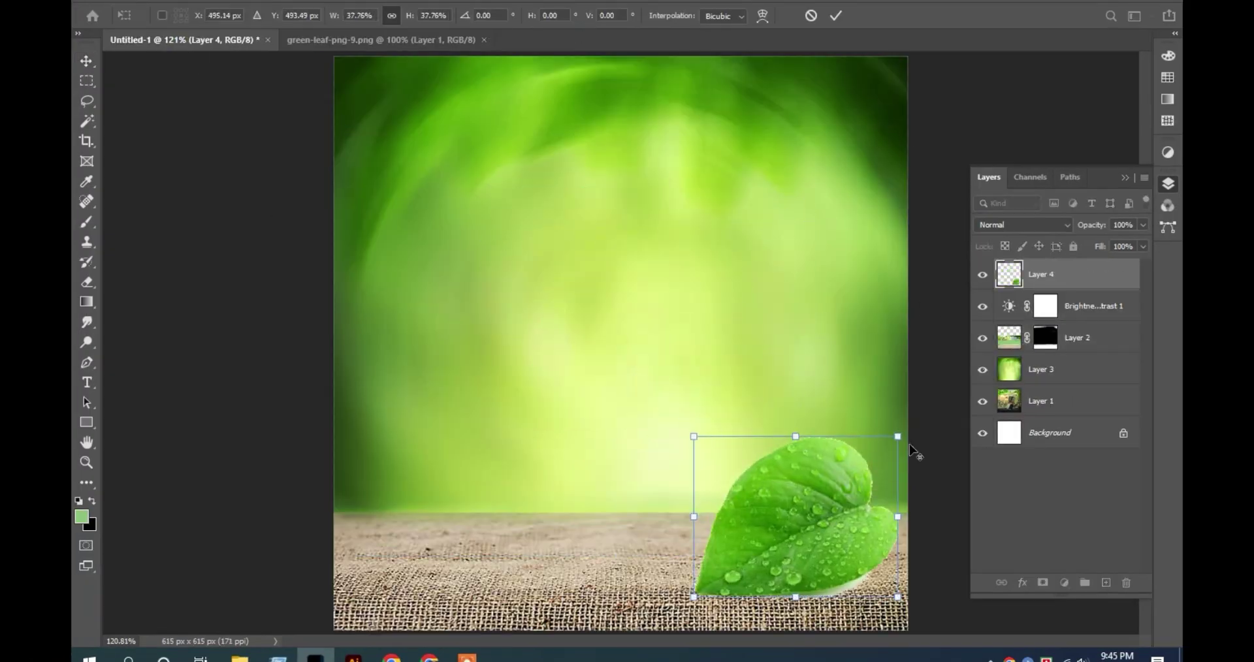
{"action": "key", "text": "Return"}
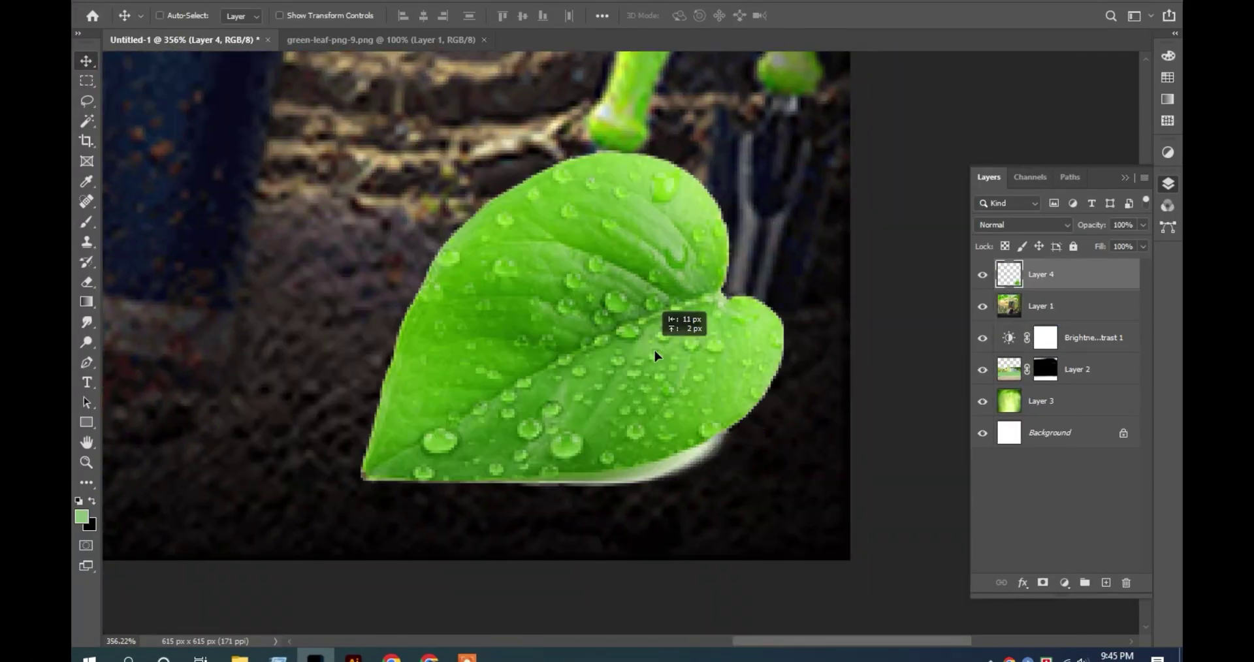
- Try the Screen and Saturation blend modes on the Layer 4 leaf and return it to Normal
{"action": "left_click", "coordinate": [1021, 224]}
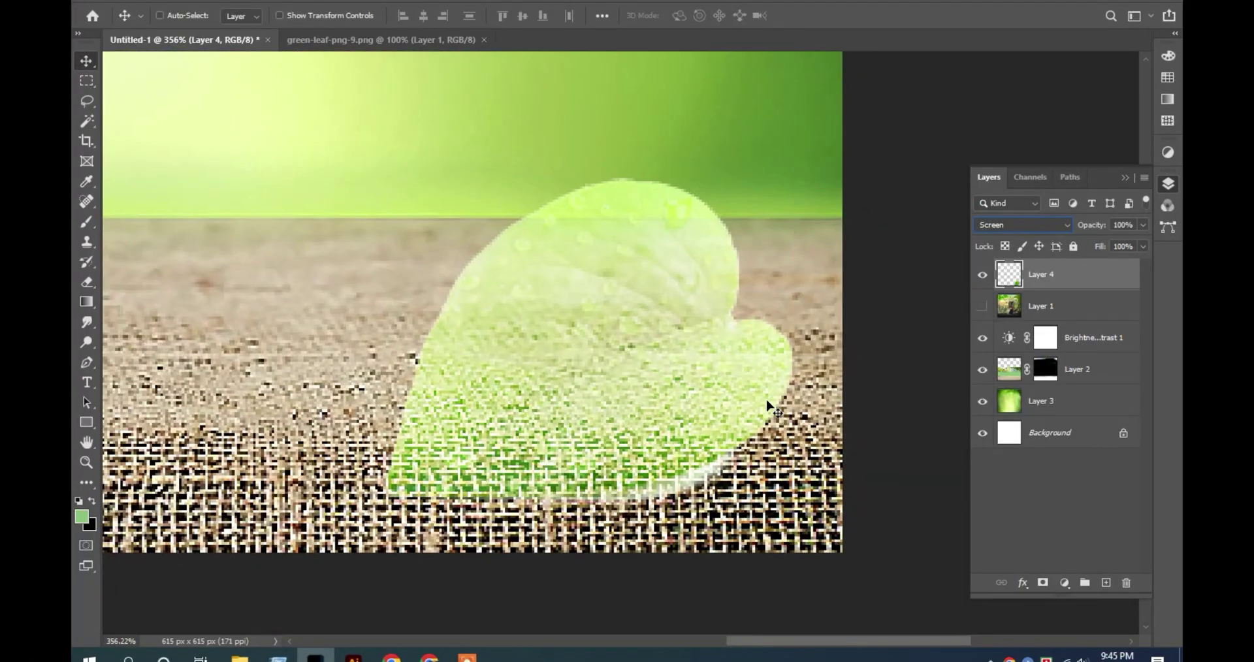
{"action": "left_click", "coordinate": [1022, 225]}
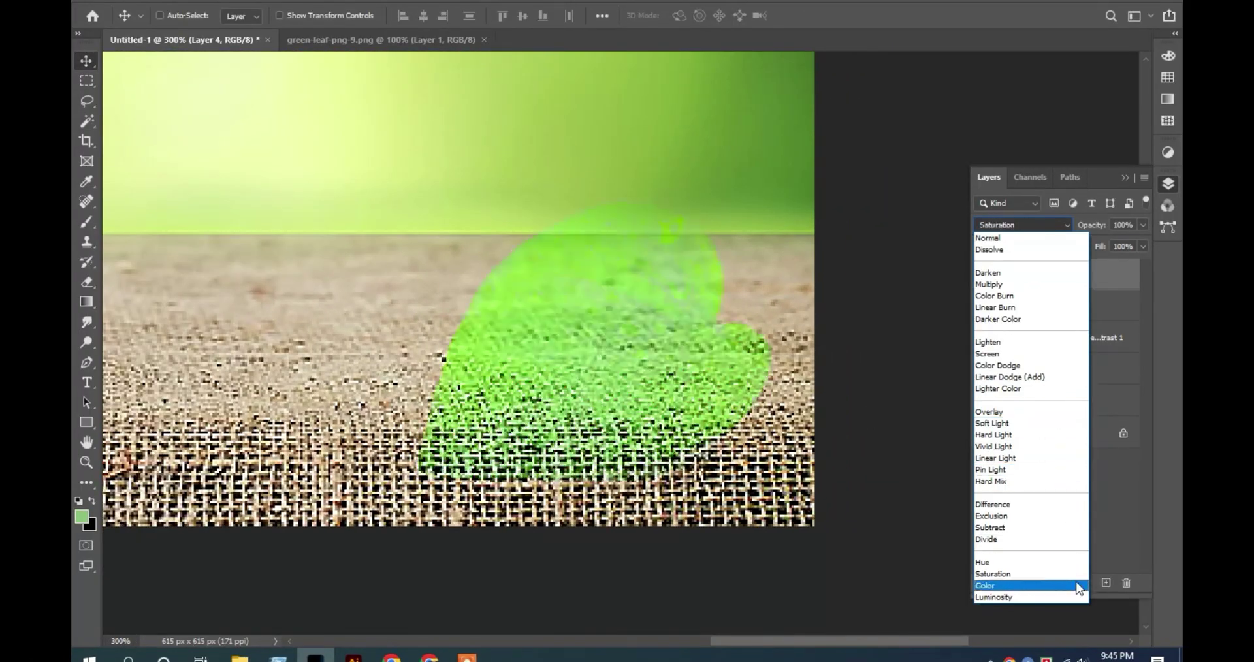
{"action": "left_click", "coordinate": [999, 239]}
{"action": "scroll", "coordinate": [653, 300], "scroll_direction": "down", "scroll_amount": 2}
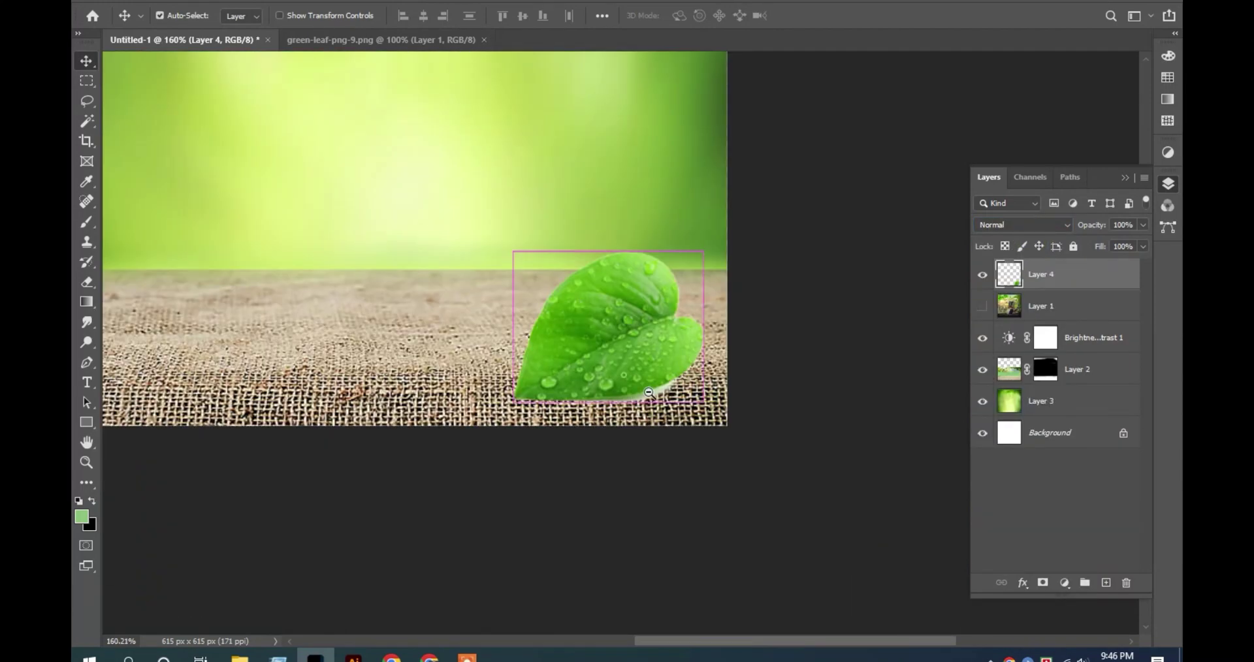
- Soften the white fringe along the Layer 4 leaf's lower edge using the Blur tool at 50% strength
{"action": "scroll", "coordinate": [653, 300], "scroll_direction": "up", "scroll_amount": 4}
{"action": "right_click", "coordinate": [653, 297]}
{"action": "right_click", "coordinate": [87, 322]}
{"action": "left_click", "coordinate": [131, 321]}
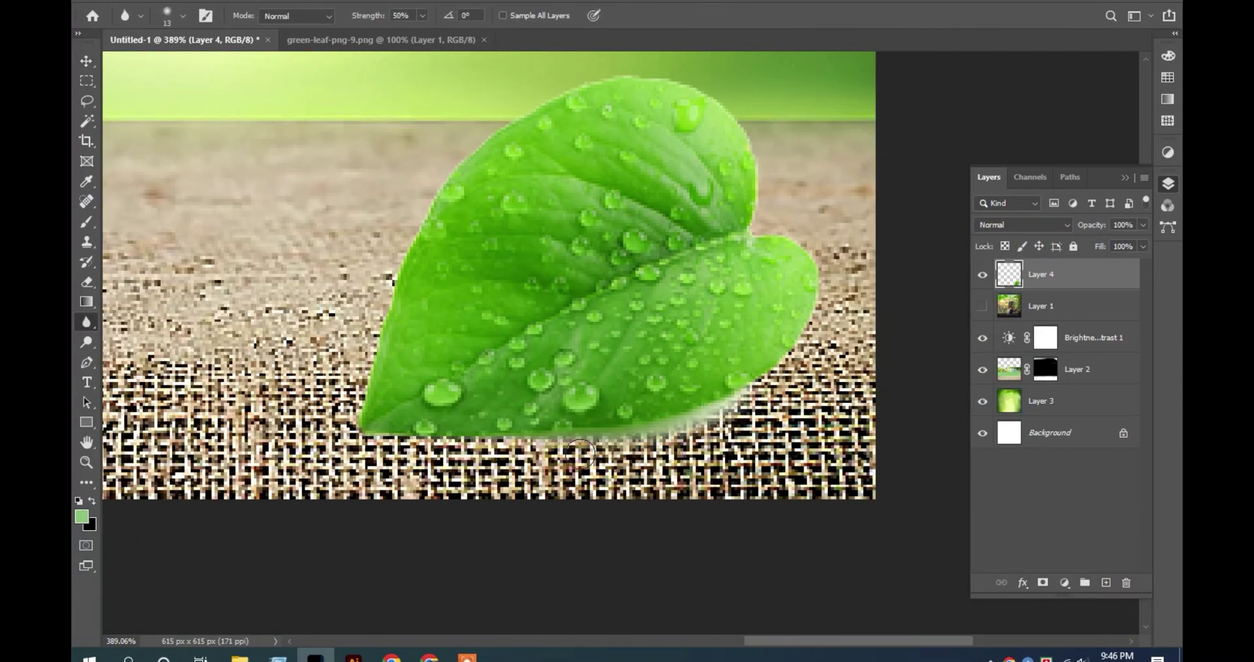
{"action": "scroll", "coordinate": [365, 222], "scroll_direction": "up", "scroll_amount": 3}
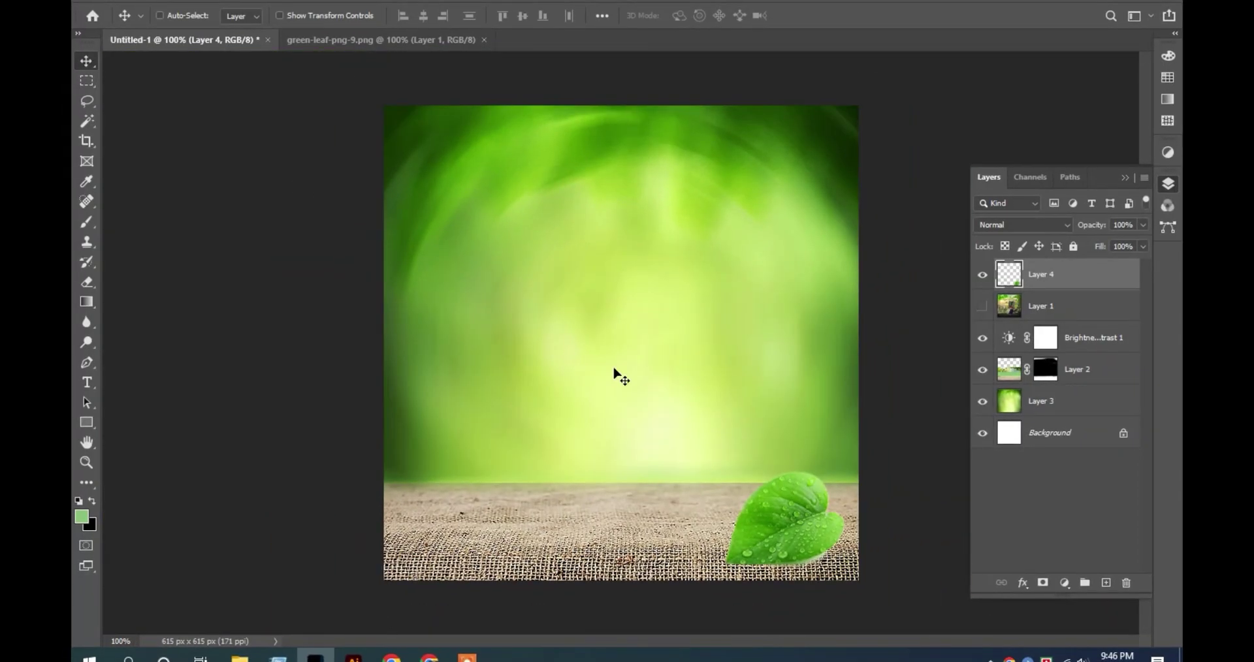
- Place the Layer 4 leaf at the tabletop's lower-left corner and a horizontally flipped copy at the lower-right corner
{"action": "right_click", "coordinate": [769, 496]}
{"action": "left_click", "coordinate": [799, 505]}
{"action": "left_click_drag", "start_coordinate": [786, 508], "coordinate": [467, 511]}
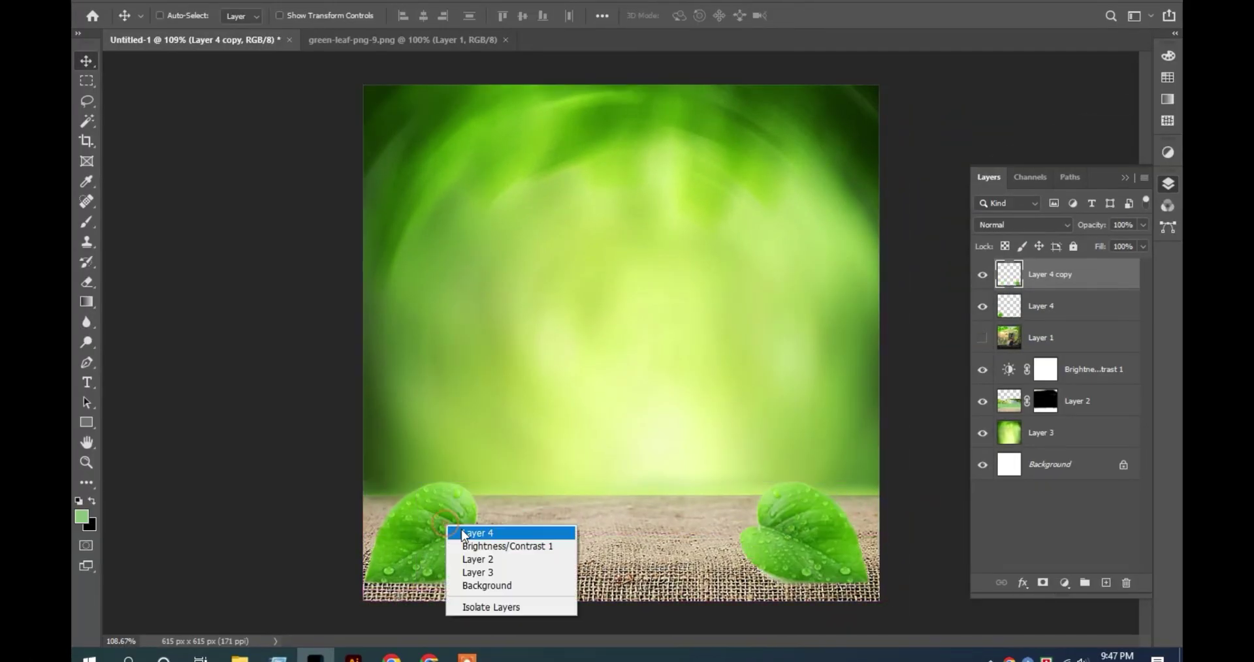
- Duplicate the lower-left leaf, reshape the copy and offset it up and to the right of the original
{"action": "left_click", "coordinate": [473, 532]}
{"action": "key", "text": "ctrl+t"}
{"action": "left_click_drag", "start_coordinate": [380, 482], "coordinate": [376, 481]}
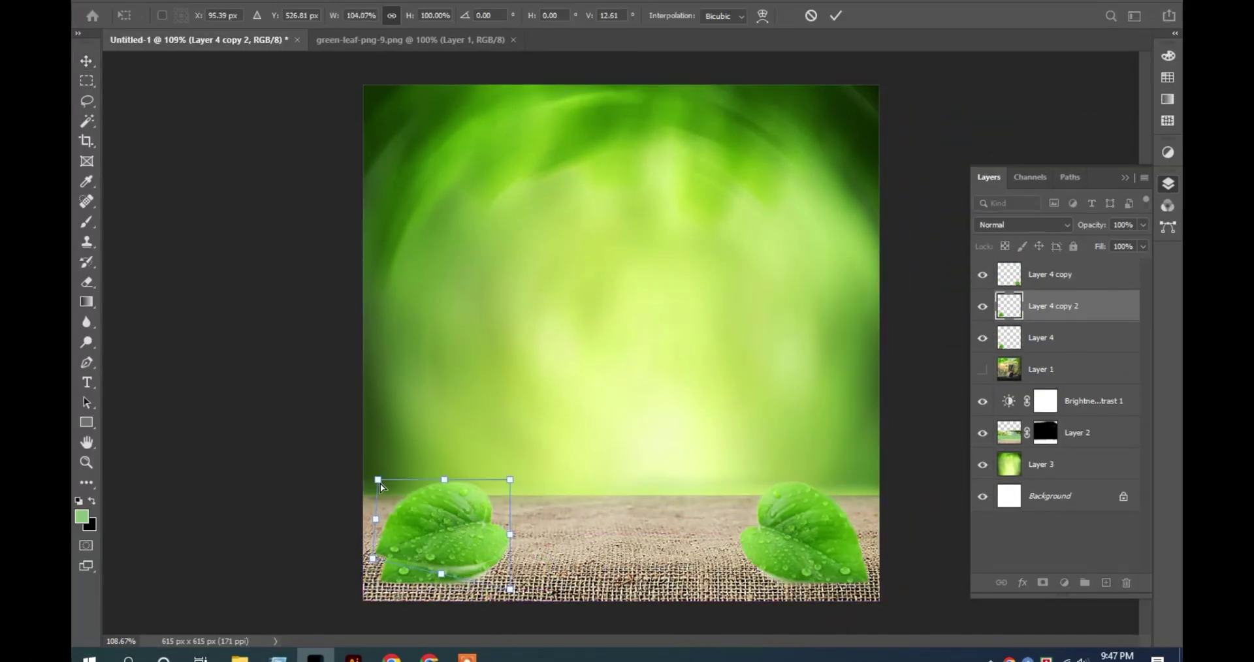
{"action": "left_click_drag", "start_coordinate": [524, 467], "coordinate": [513, 450]}
{"action": "key", "text": "Return"}
- Stack Layer 4 copy 2 beneath Layer 4, scale it to 91.24% by 84.01%, rotate it about 17° and shift it rightward
{"action": "left_click_drag", "start_coordinate": [1053, 337], "coordinate": [1060, 302]}
{"action": "left_click", "coordinate": [1058, 338]}
{"action": "key", "text": "ctrl+t"}
{"action": "left_click_drag", "start_coordinate": [372, 578], "coordinate": [385, 562]}
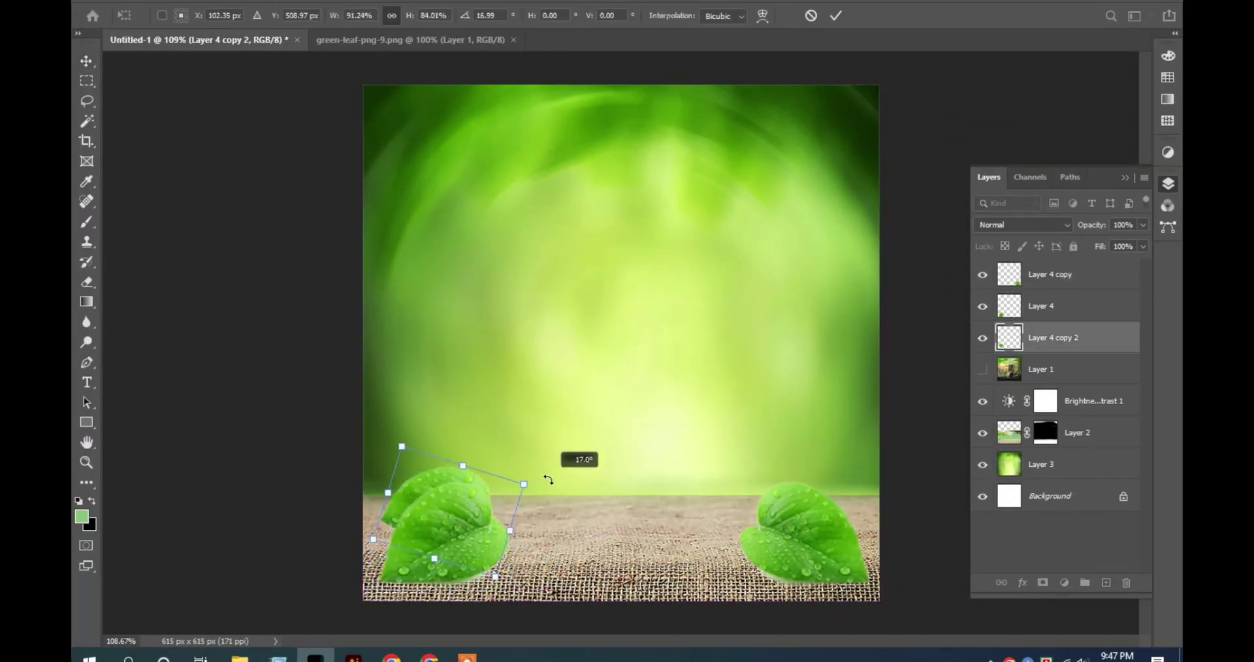
{"action": "left_click_drag", "start_coordinate": [451, 516], "coordinate": [500, 499]}
- Finish transforming the second leaf and arrange duplicates of it behind both the lower-left and lower-right leaves
{"action": "right_click", "coordinate": [820, 481]}
{"action": "left_click", "coordinate": [900, 470]}
{"action": "key", "text": "Return"}
{"action": "key", "text": "ctrl+j"}
{"action": "right_click", "coordinate": [784, 557]}
{"action": "left_click", "coordinate": [824, 448]}
{"action": "left_click_drag", "start_coordinate": [725, 305], "coordinate": [678, 304]}
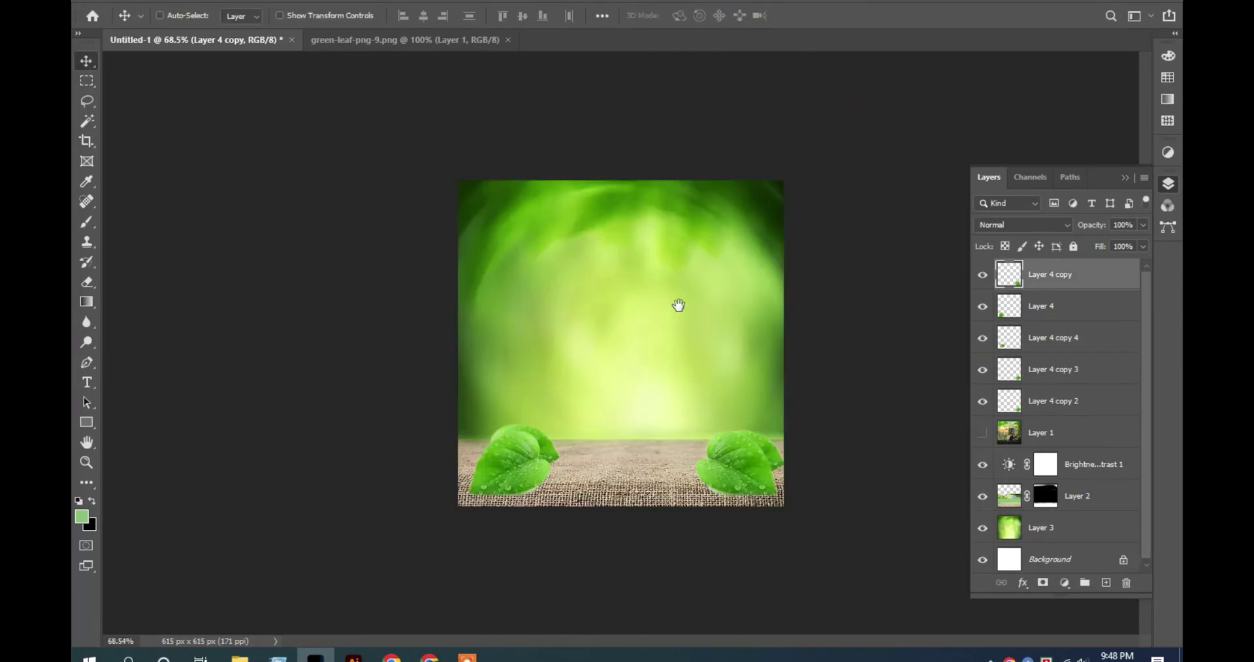
- Bring the leaf border from pngtree-leaves-spring-green-decorative-border-png-image_4364420.png across the top of Untitled-1 and set its opacity to 33%
{"action": "key", "text": "ctrl+o"}
{"action": "left_click", "coordinate": [601, 480]}
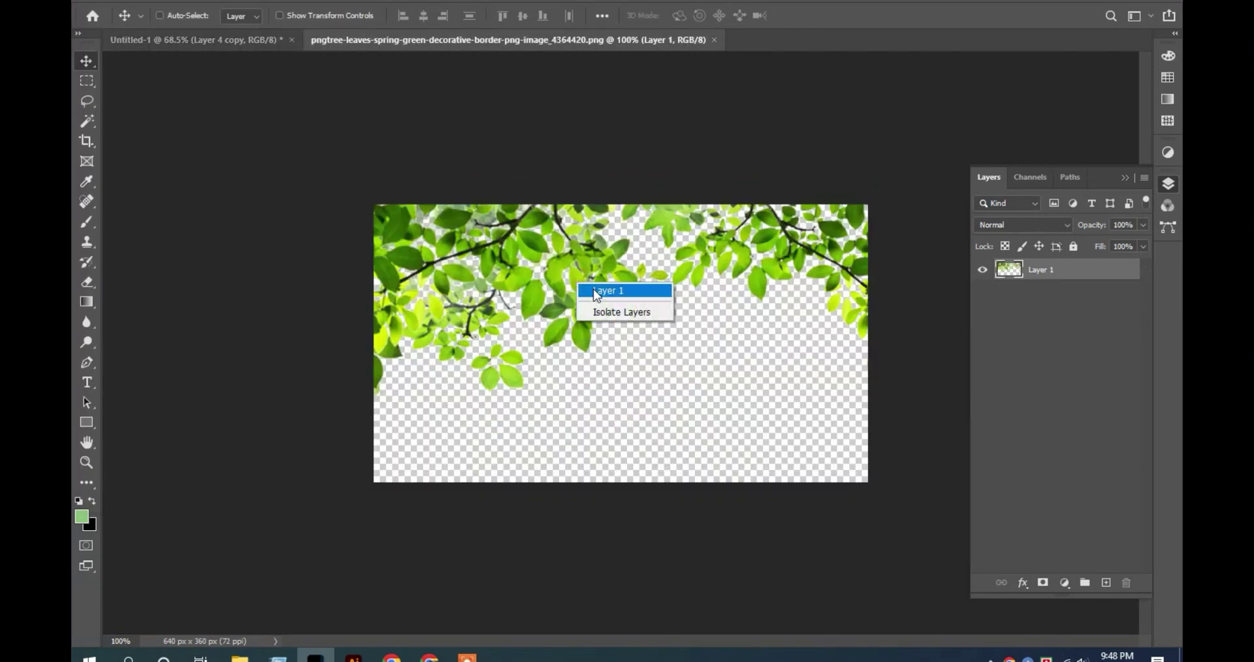
{"action": "left_click", "coordinate": [596, 294]}
{"action": "left_click_drag", "start_coordinate": [533, 231], "coordinate": [283, 87]}
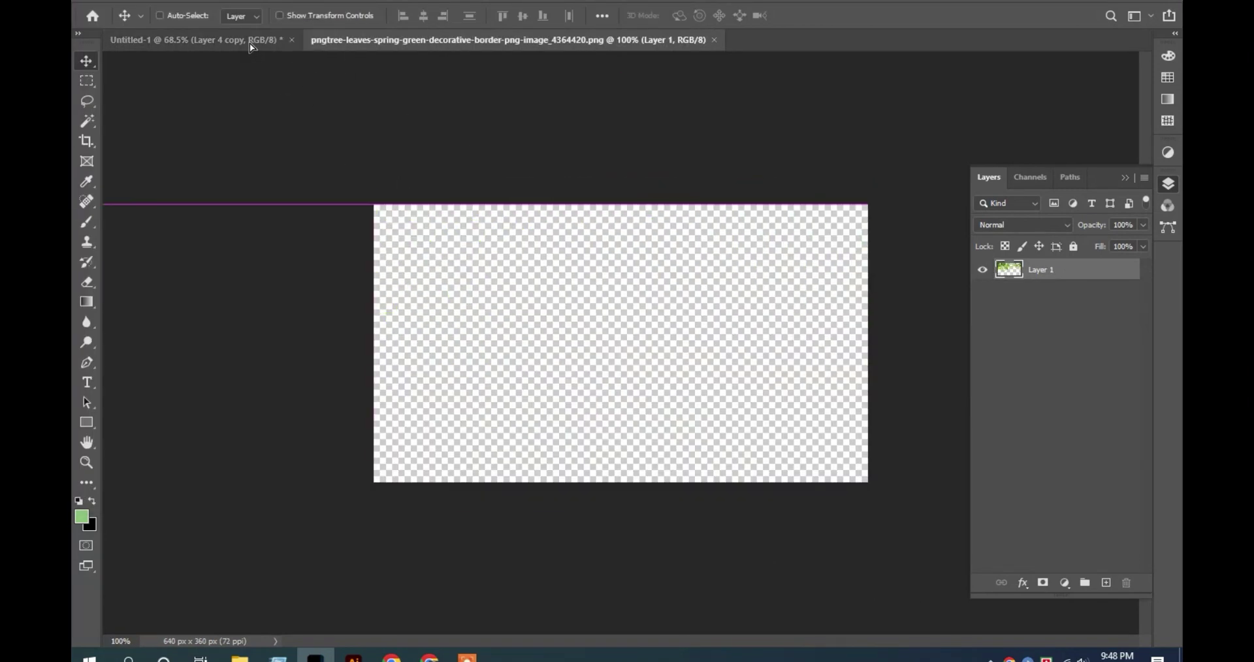
{"action": "left_click_drag", "start_coordinate": [250, 47], "coordinate": [607, 243]}
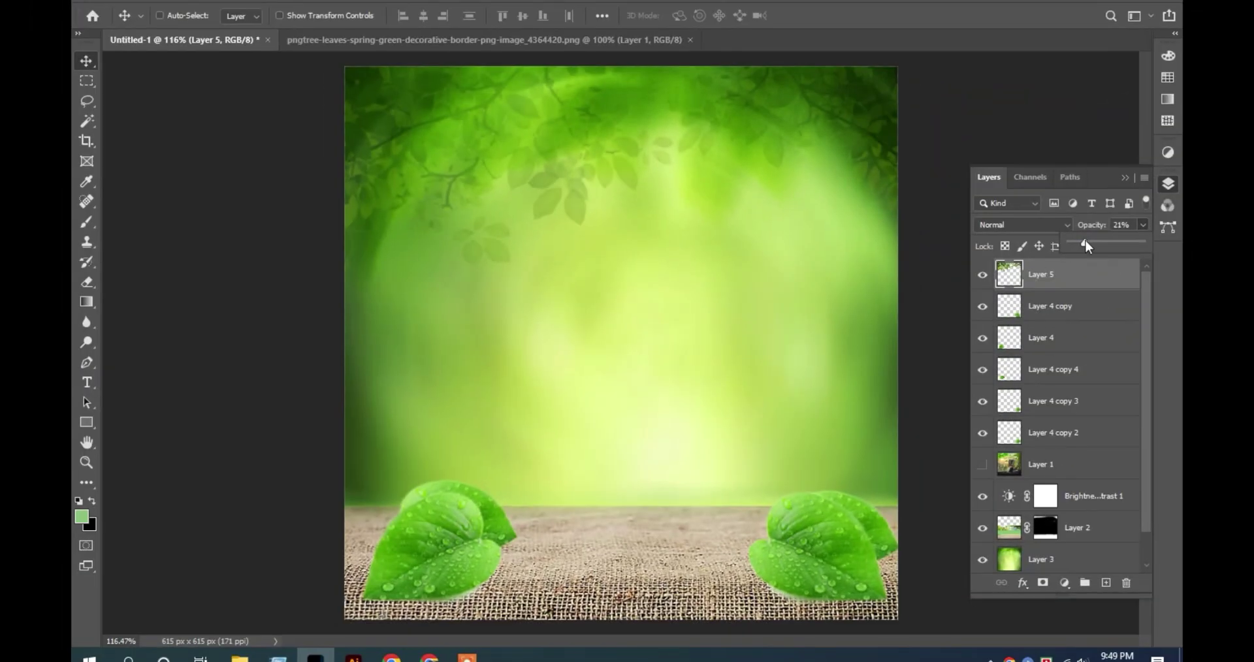
{"action": "left_click_drag", "start_coordinate": [1085, 241], "coordinate": [1094, 245]}
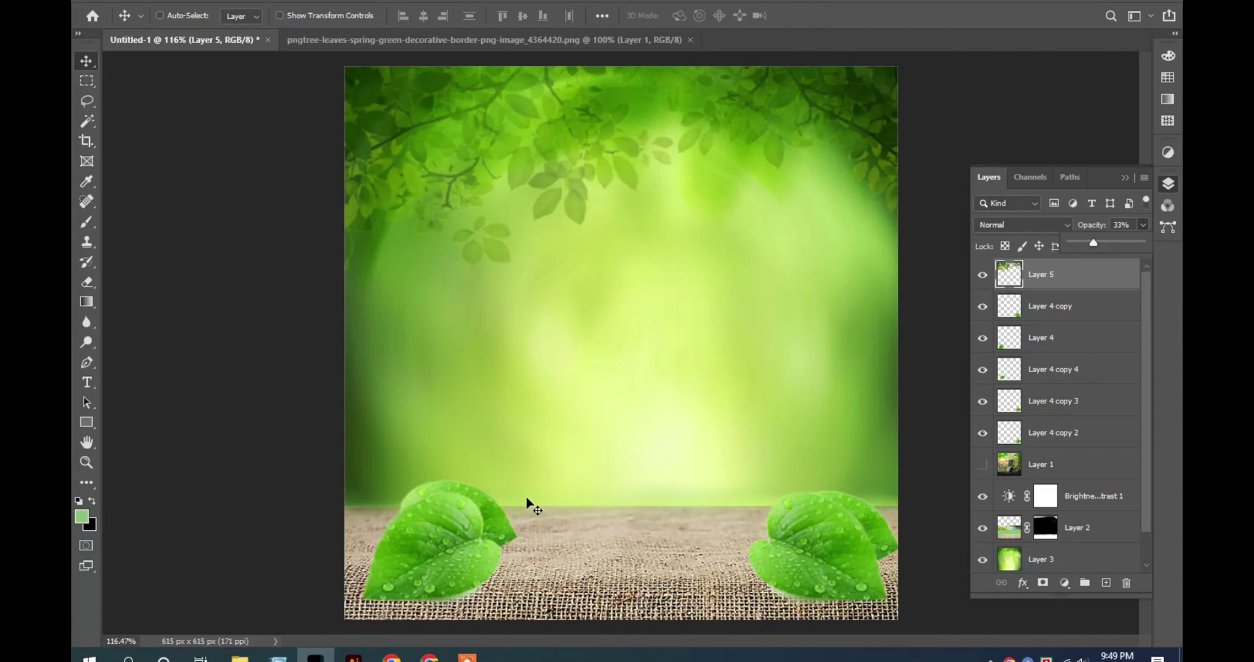
- Copy the Layer 4 leaf upward and scatter blurred, rotated copies along both sides of the green background
{"action": "right_click", "coordinate": [450, 546]}
{"action": "left_click", "coordinate": [493, 448]}
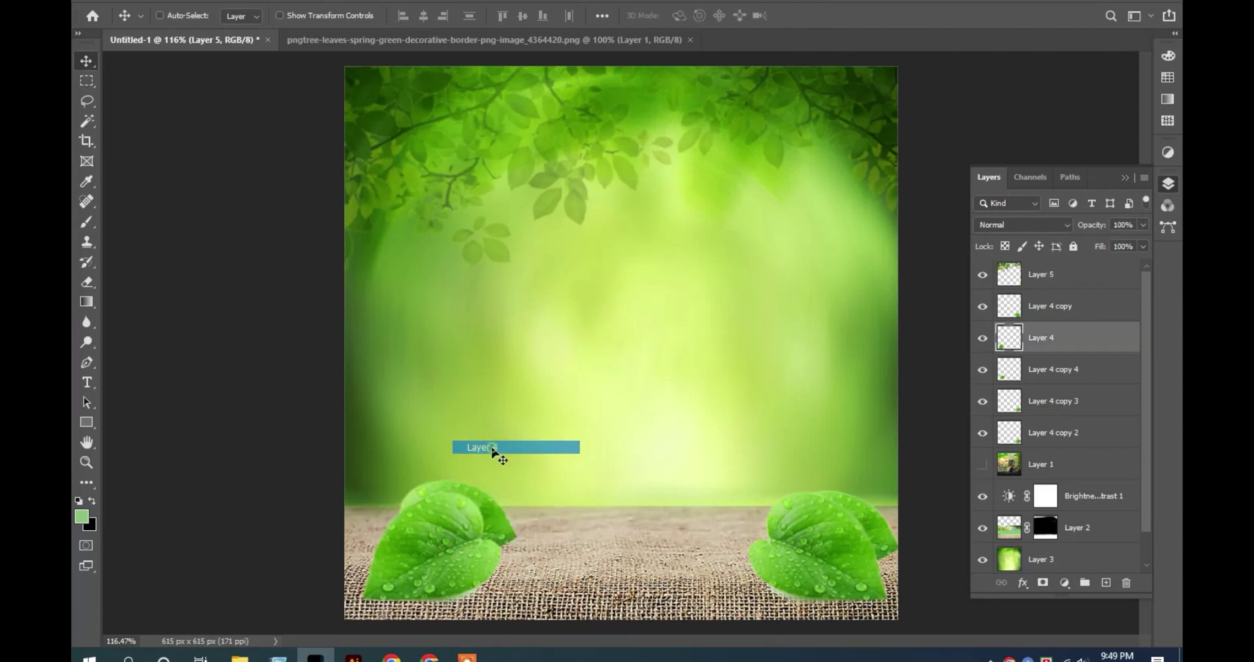
{"action": "left_click_drag", "start_coordinate": [488, 494], "coordinate": [476, 266]}
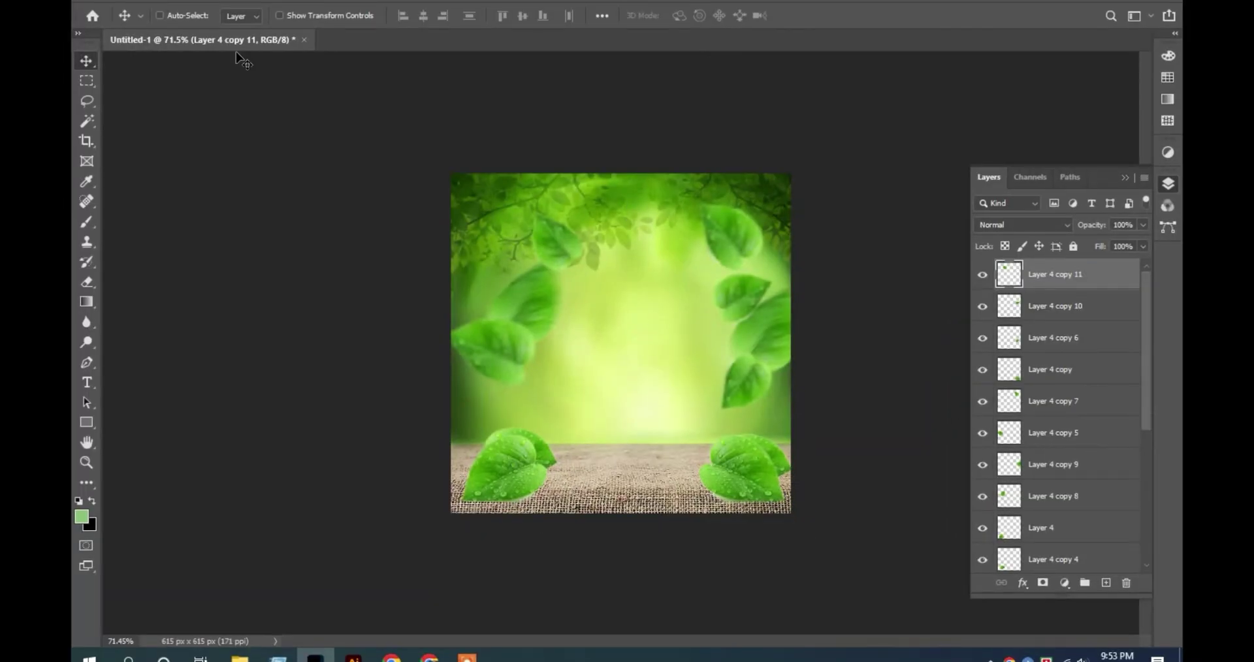
- Open lovepik-oil-lamp-png-image_402009385_wh1200.png from the Desktop and isolate the lamp with the Magic Wand for placement in Untitled-1
{"action": "left_click", "coordinate": [111, 3]}
{"action": "left_click", "coordinate": [126, 22]}
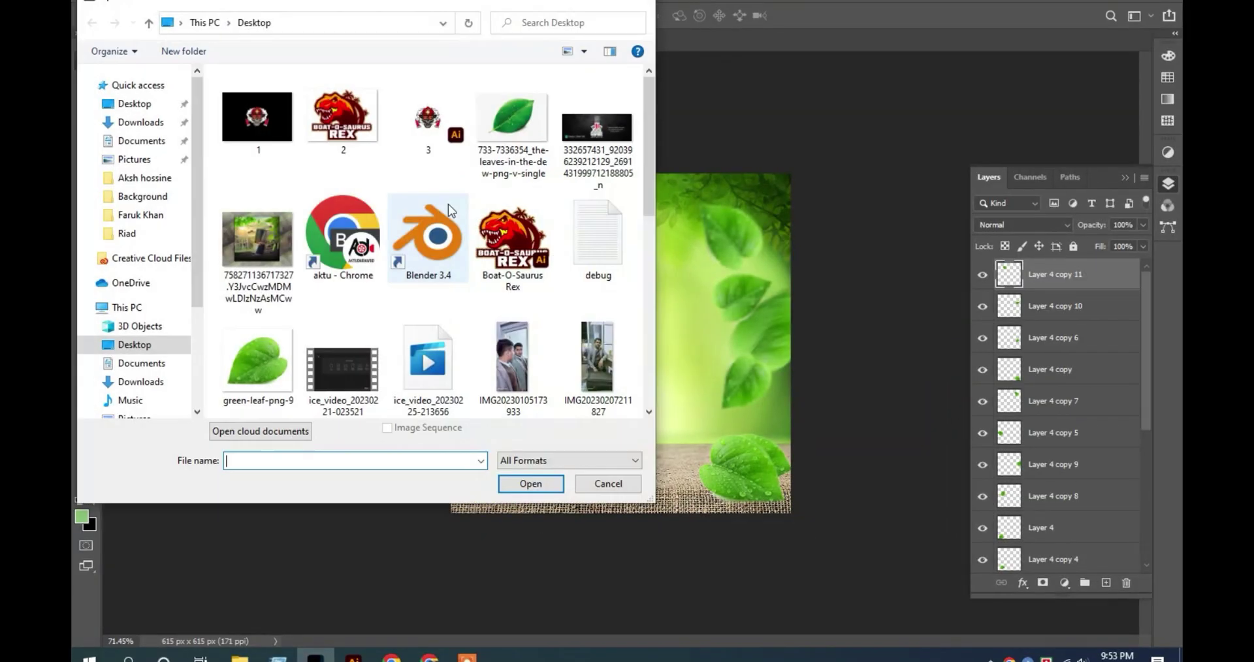
{"action": "scroll", "coordinate": [627, 196], "scroll_direction": "down", "scroll_amount": 3}
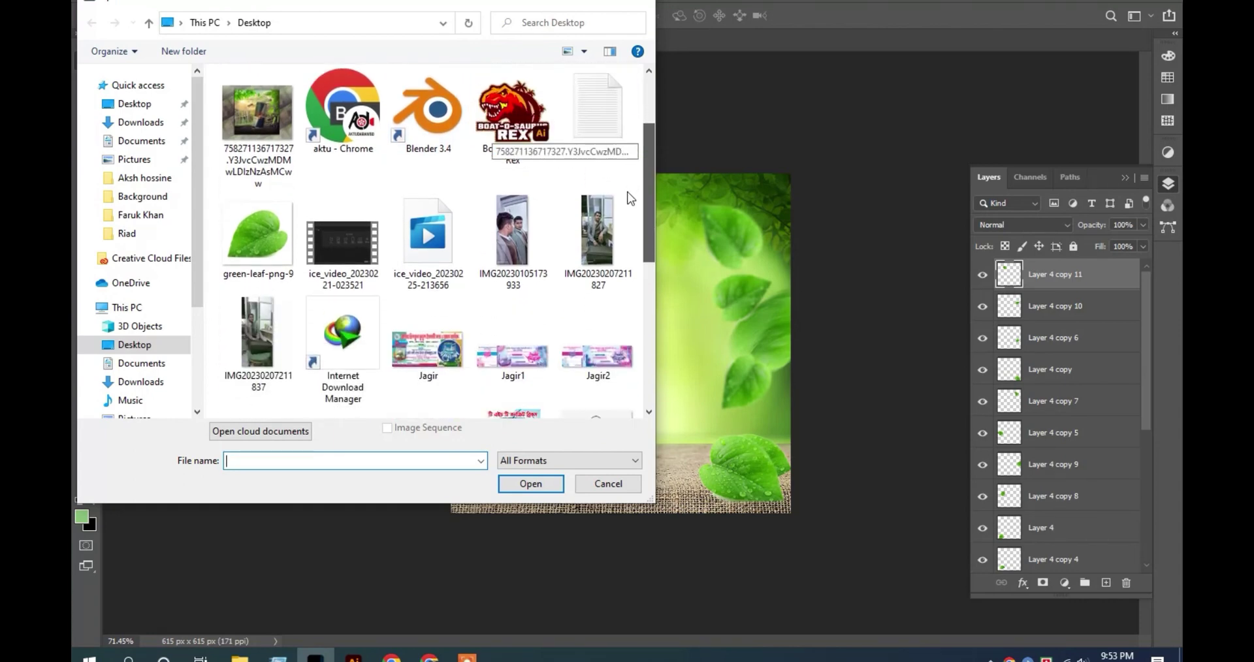
{"action": "scroll", "coordinate": [622, 218], "scroll_direction": "down", "scroll_amount": 1}
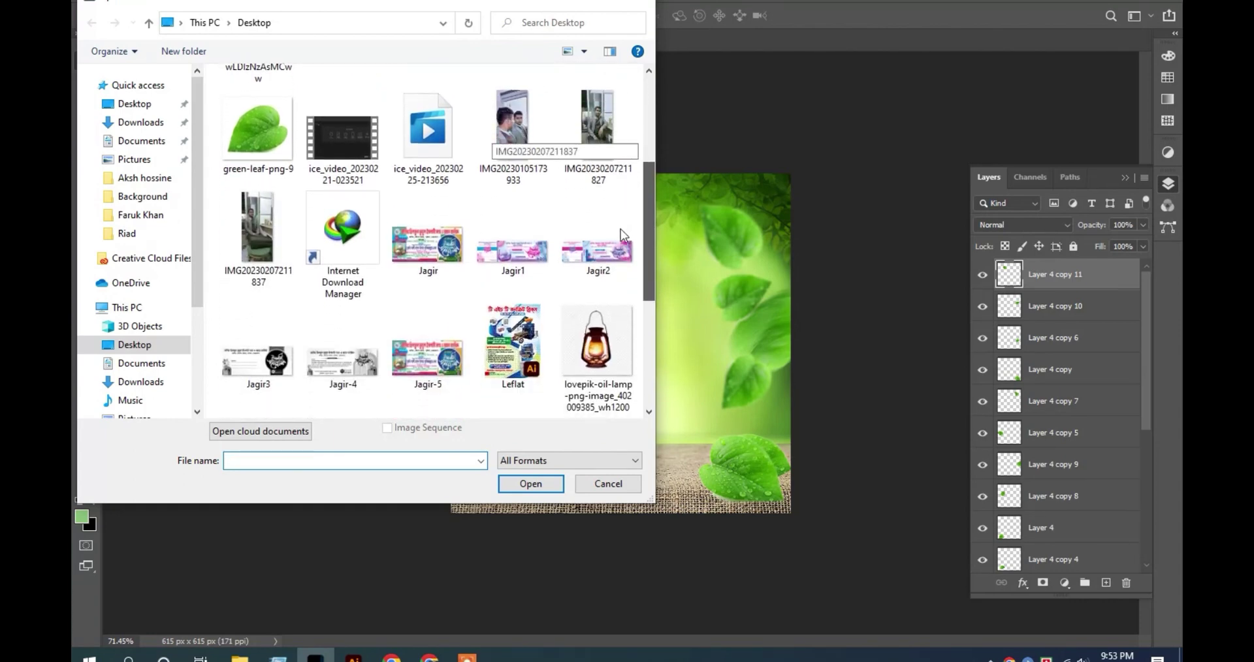
{"action": "scroll", "coordinate": [620, 229], "scroll_direction": "down", "scroll_amount": 1}
{"action": "scroll", "coordinate": [620, 235], "scroll_direction": "down", "scroll_amount": 2}
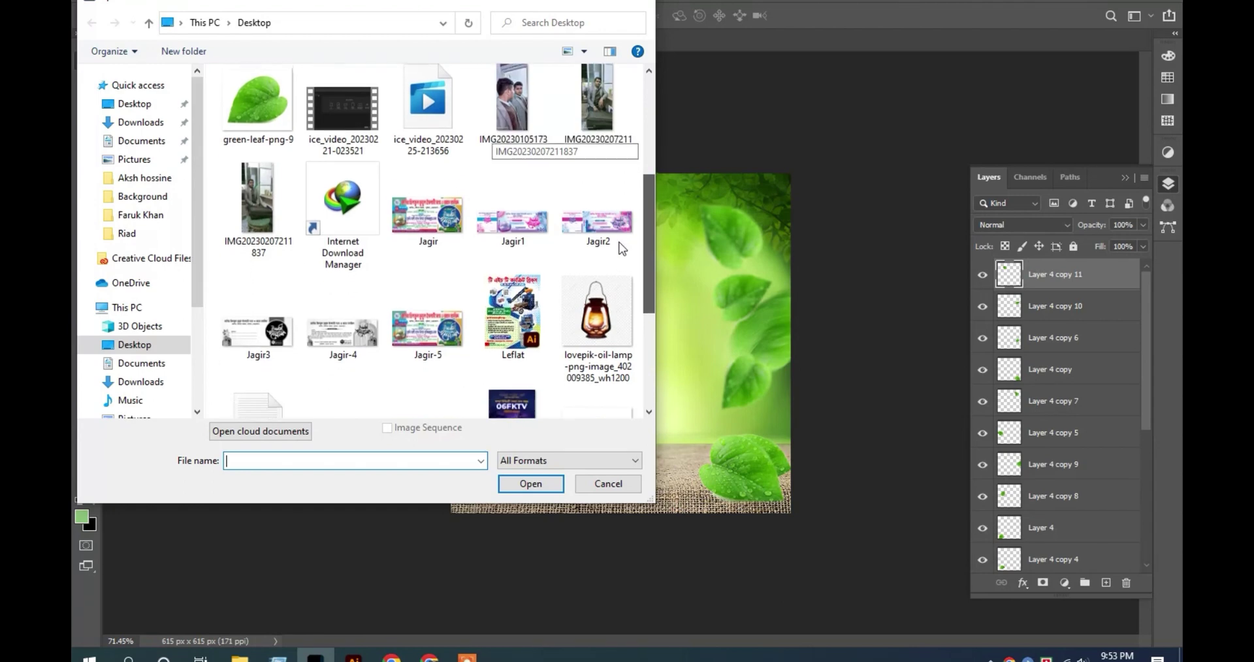
{"action": "scroll", "coordinate": [613, 282], "scroll_direction": "down", "scroll_amount": 1}
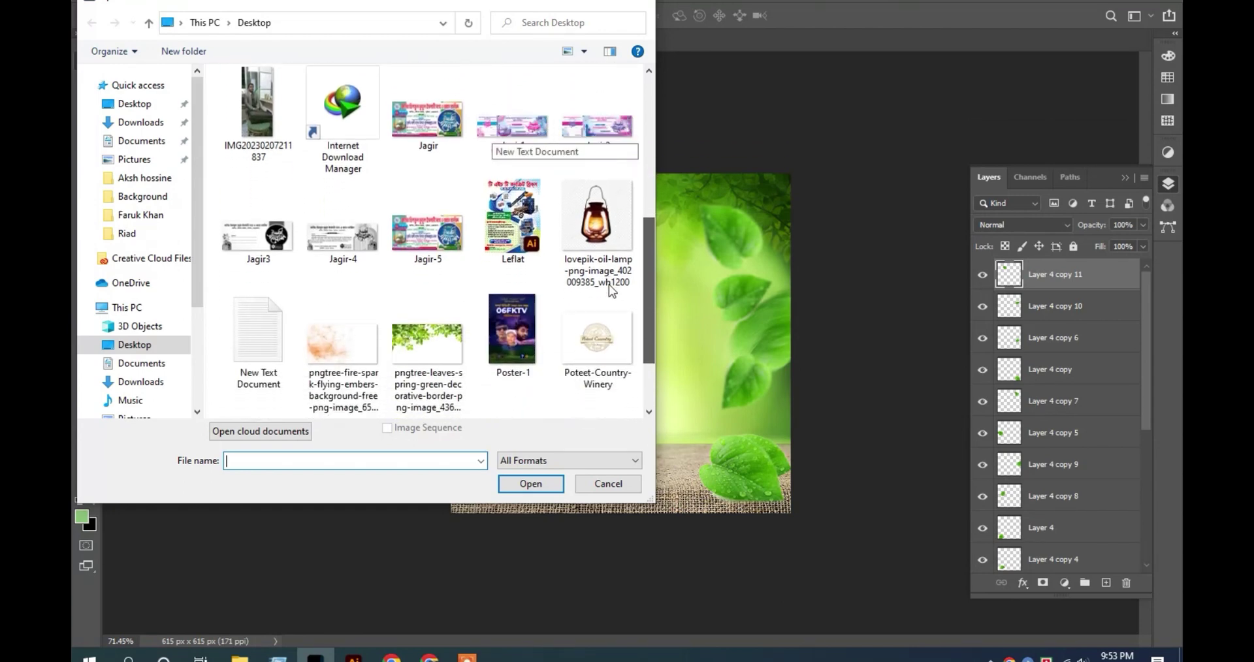
{"action": "scroll", "coordinate": [607, 313], "scroll_direction": "down", "scroll_amount": 3}
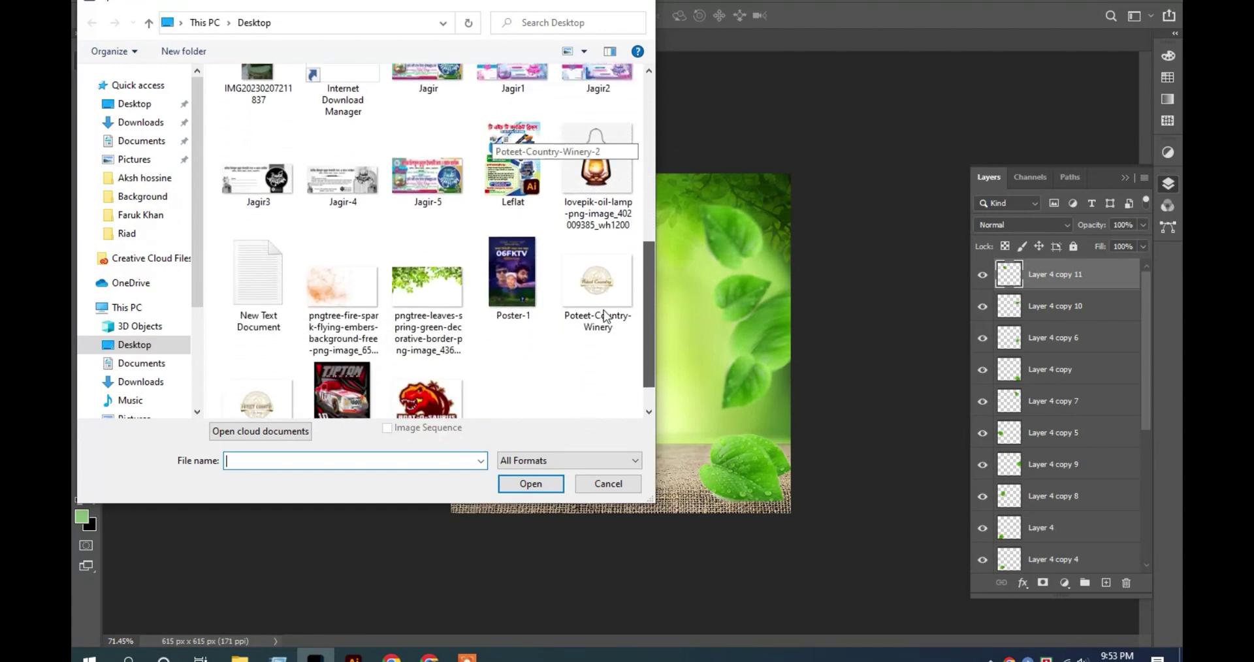
{"action": "left_click", "coordinate": [598, 175]}
{"action": "left_click", "coordinate": [533, 485]}
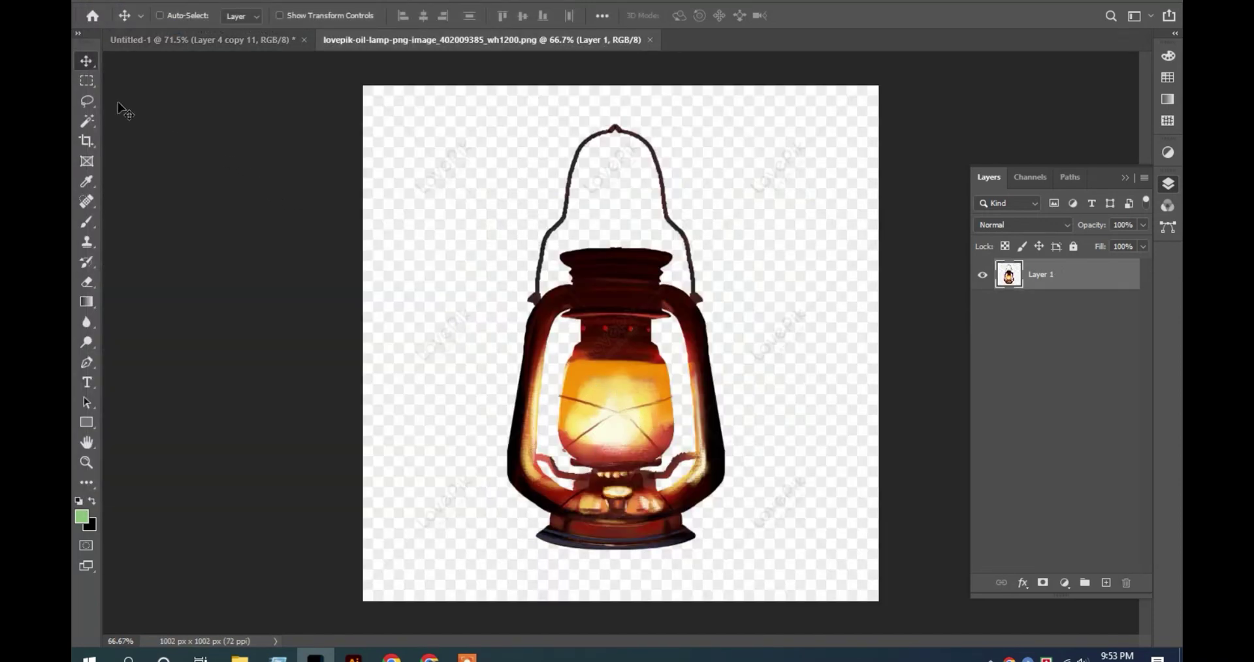
{"action": "left_click", "coordinate": [86, 120]}
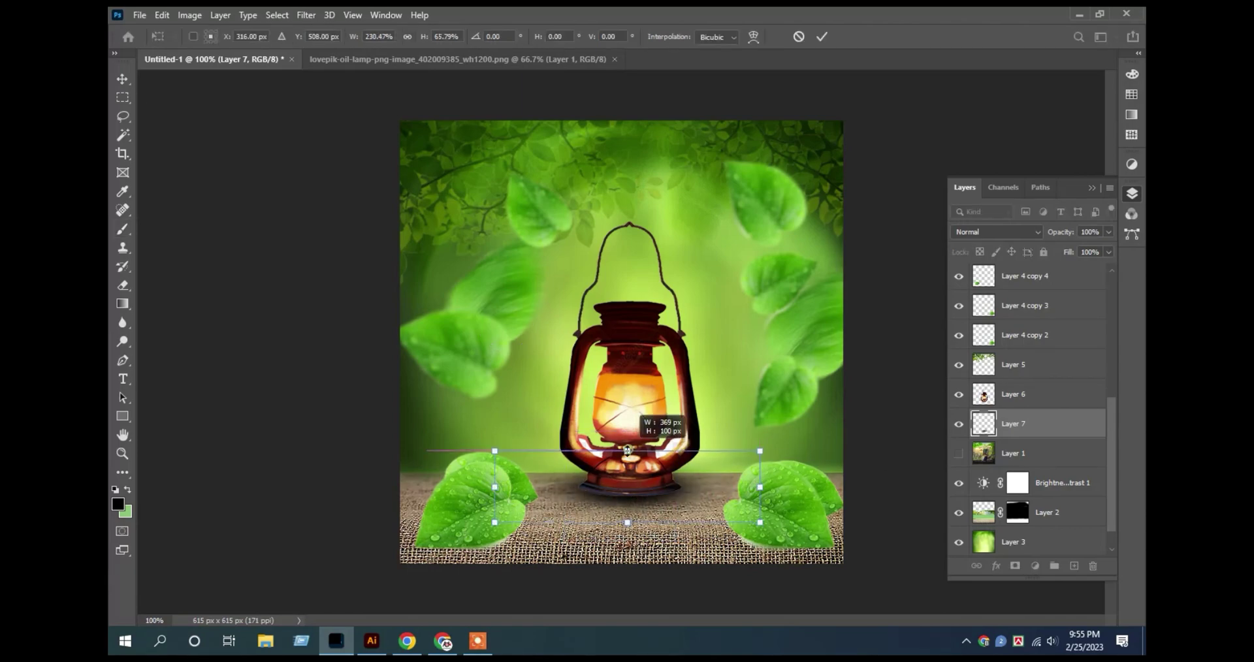
- Add a Bevel & Emboss effect to the lamp on Layer 6 and duplicate the lamp layer
{"action": "scroll", "coordinate": [578, 370], "scroll_direction": "up", "scroll_amount": 5}
{"action": "right_click", "coordinate": [579, 370]}
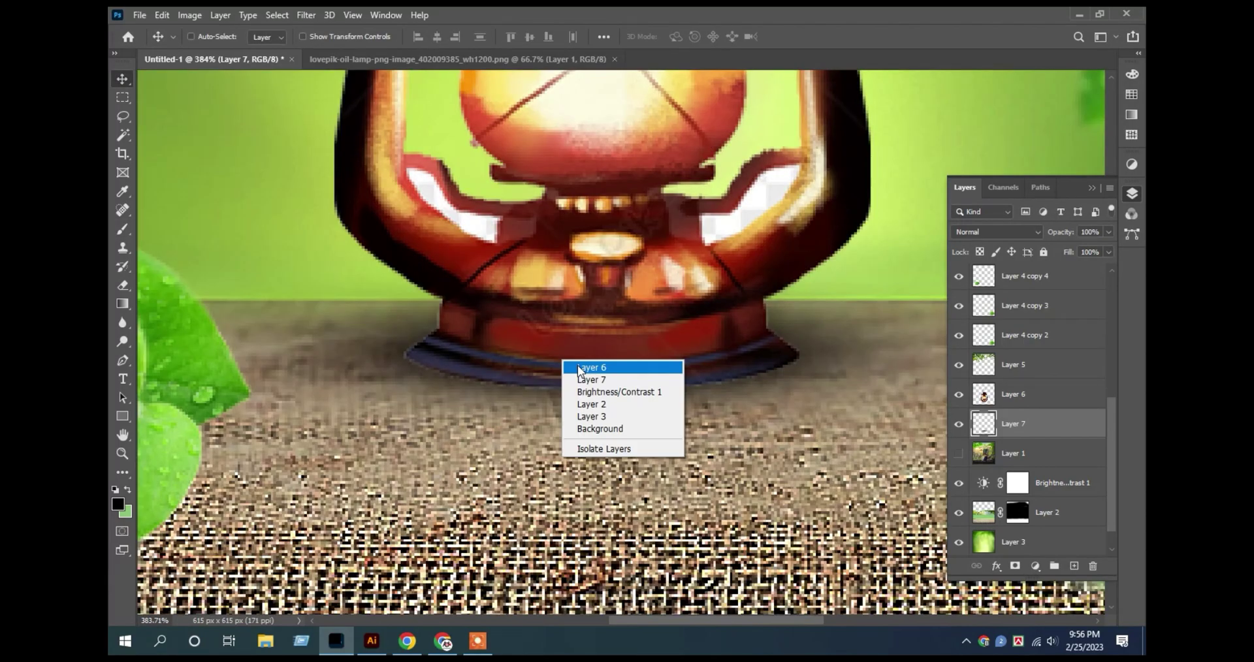
{"action": "left_click", "coordinate": [579, 370]}
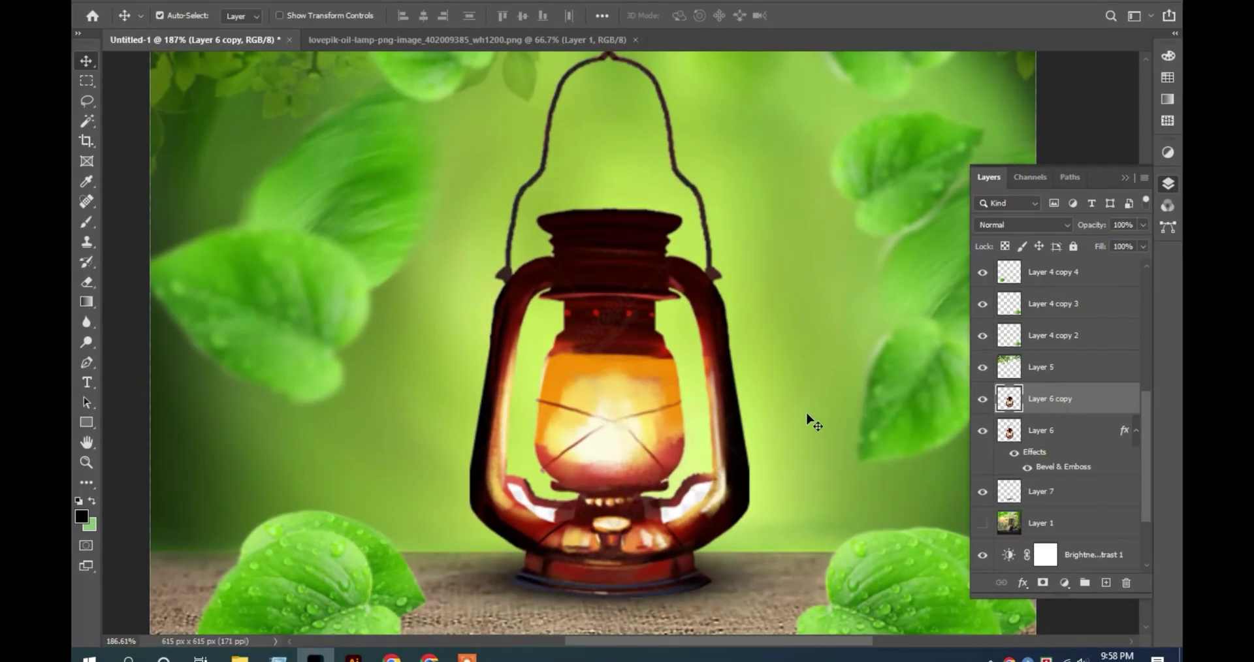
- Darken the lamp on Layer 6 copy with a two-point Curves adjustment that lowers the highlights
{"action": "key", "text": "ctrl+m"}
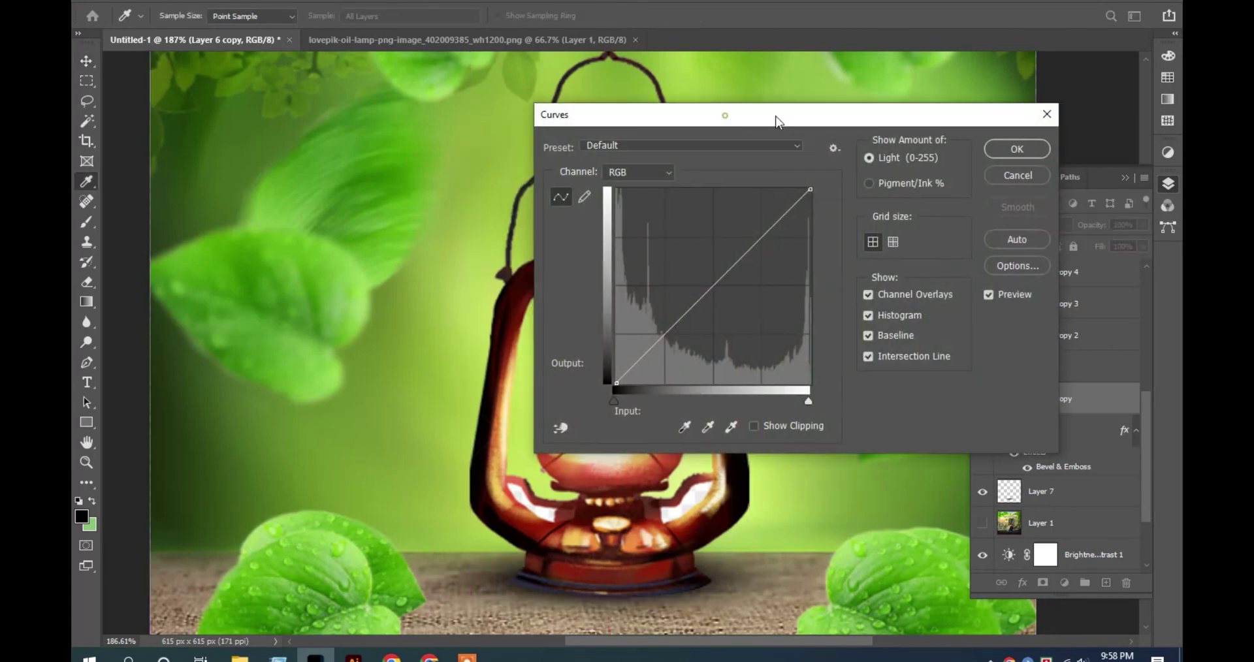
{"action": "left_click_drag", "start_coordinate": [777, 121], "coordinate": [846, 121]}
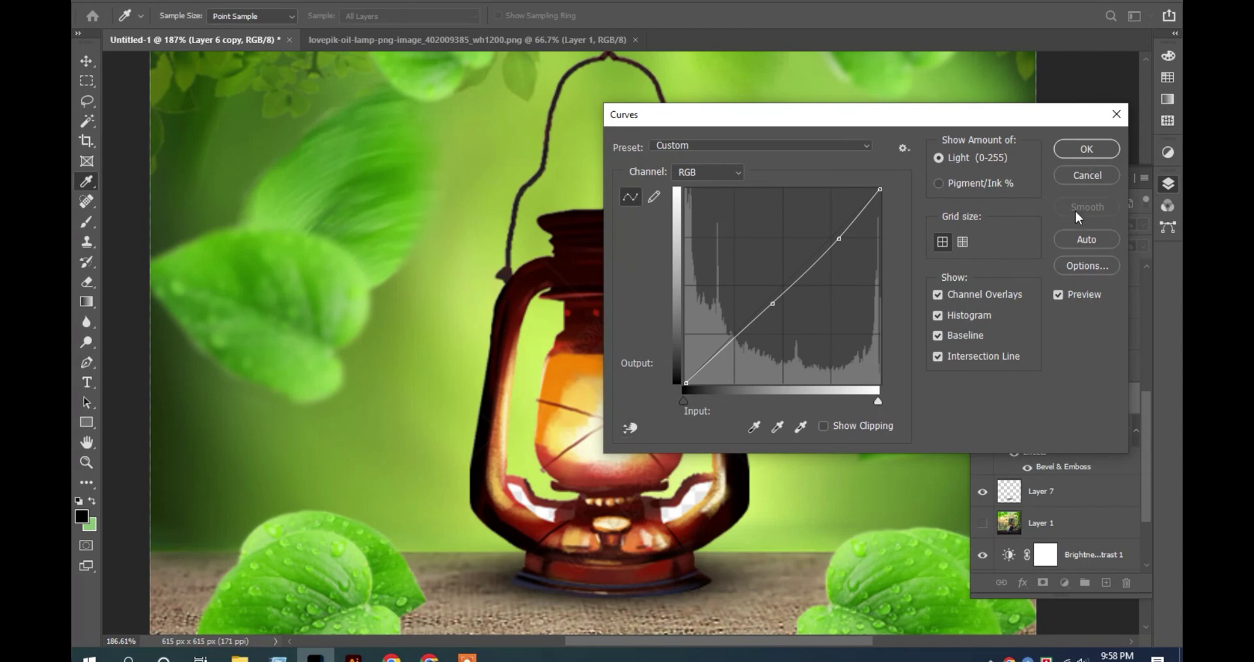
{"action": "left_click", "coordinate": [1082, 152]}
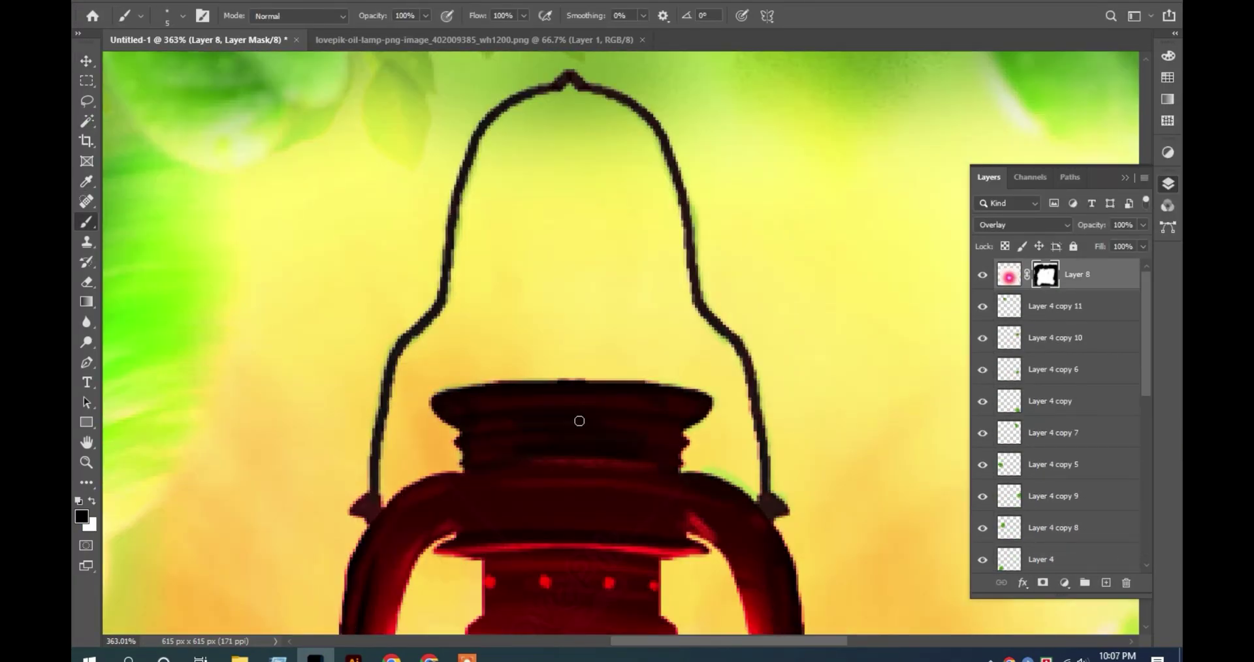
- Paint black on Layer 8's mask over the lamp's frame and base to hide the Overlay glow there
{"action": "scroll", "coordinate": [576, 420], "scroll_direction": "down", "scroll_amount": 10}
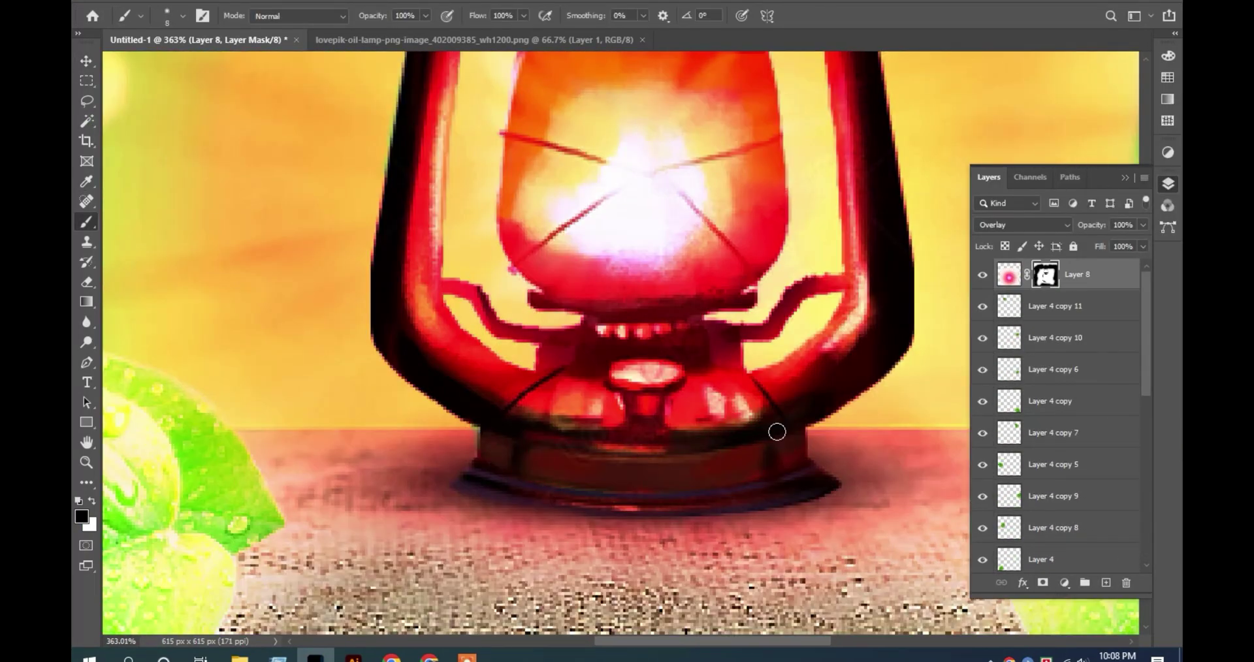
{"action": "scroll", "coordinate": [753, 207], "scroll_direction": "up", "scroll_amount": 3}
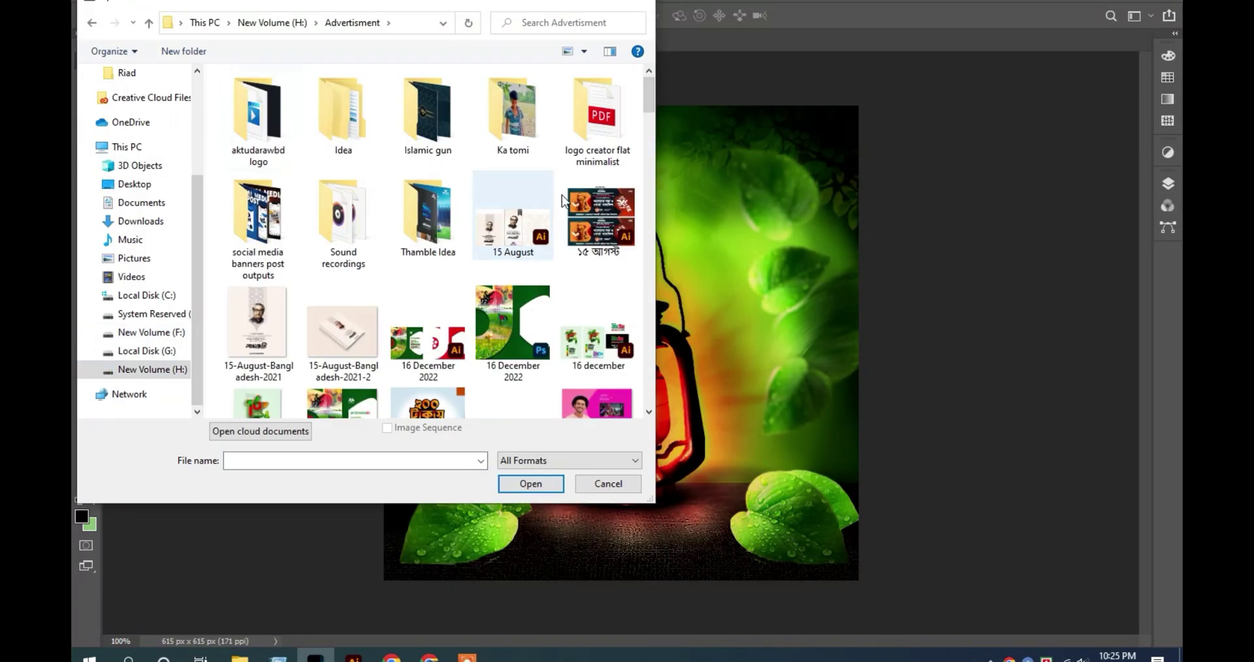
- Browse the Advertisment folder for a file to open
{"action": "scroll", "coordinate": [603, 387], "scroll_direction": "down", "scroll_amount": 5}
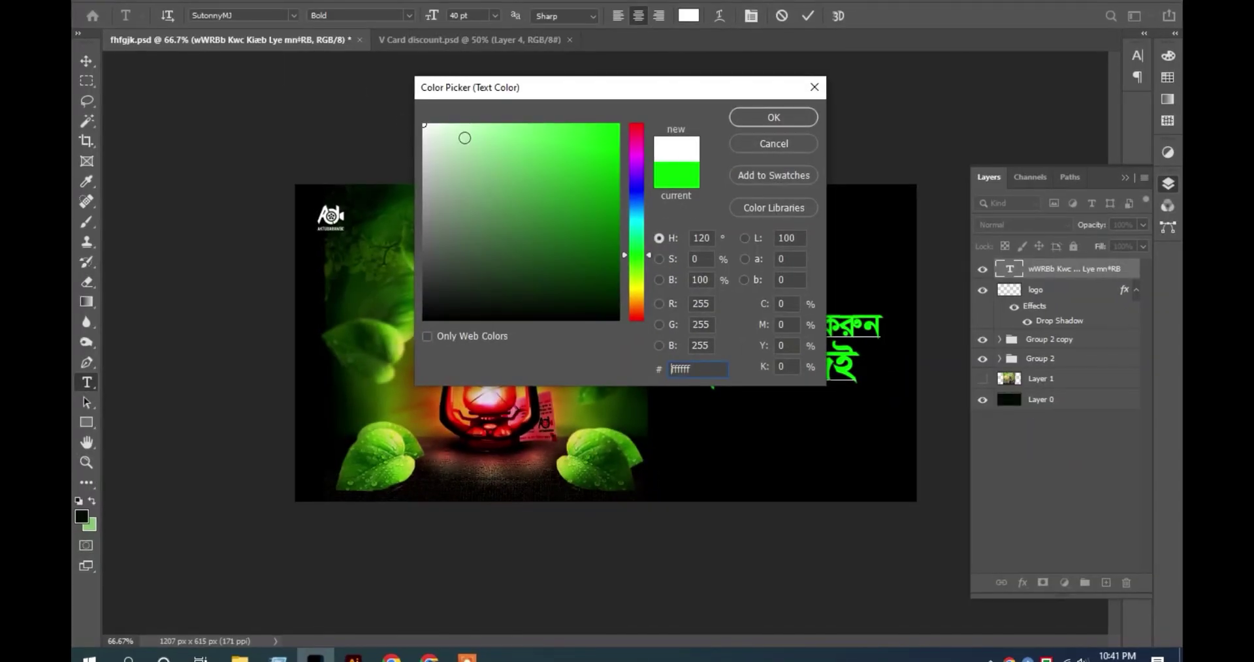
- Set the colour of the second text line, "খুব সহজেই", to white (ffffff) and commit the text
{"action": "left_click", "coordinate": [746, 118]}
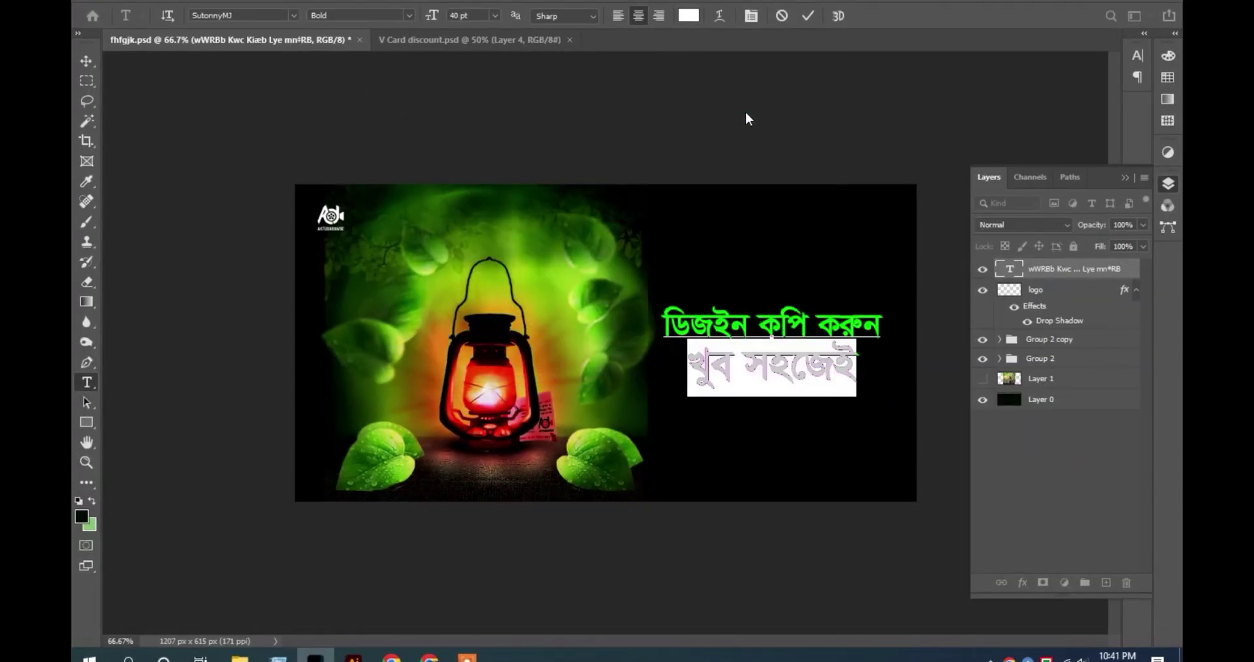
{"action": "left_click", "coordinate": [88, 61]}
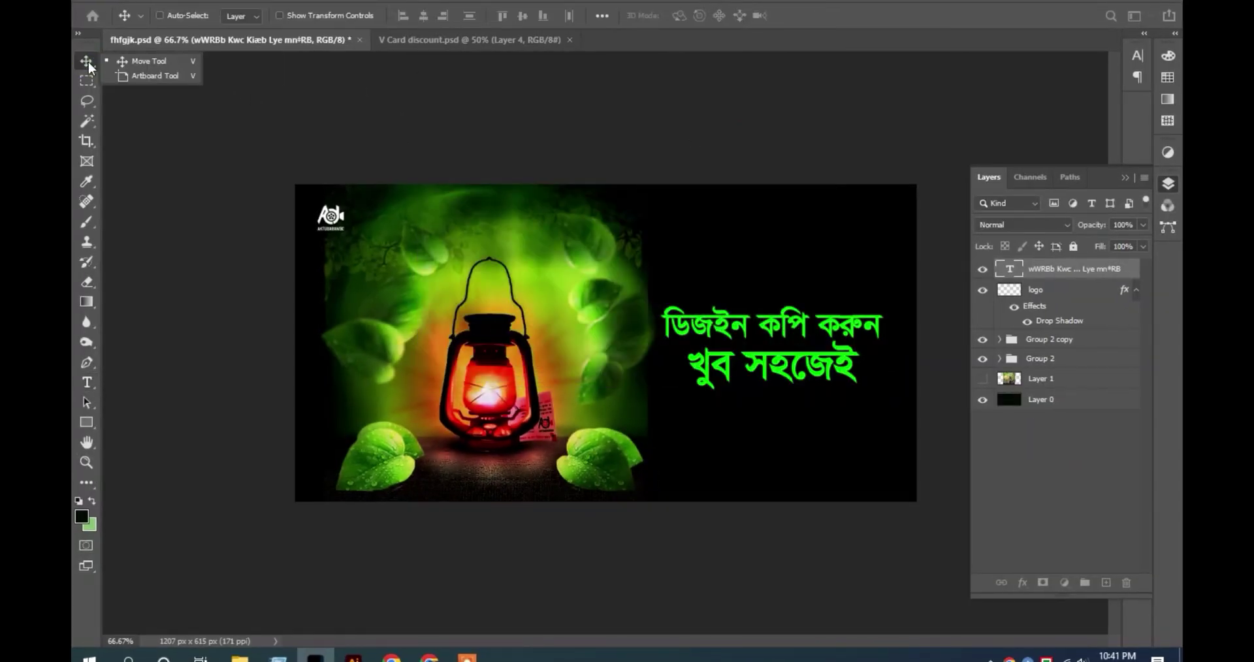
{"action": "left_click", "coordinate": [169, 142]}
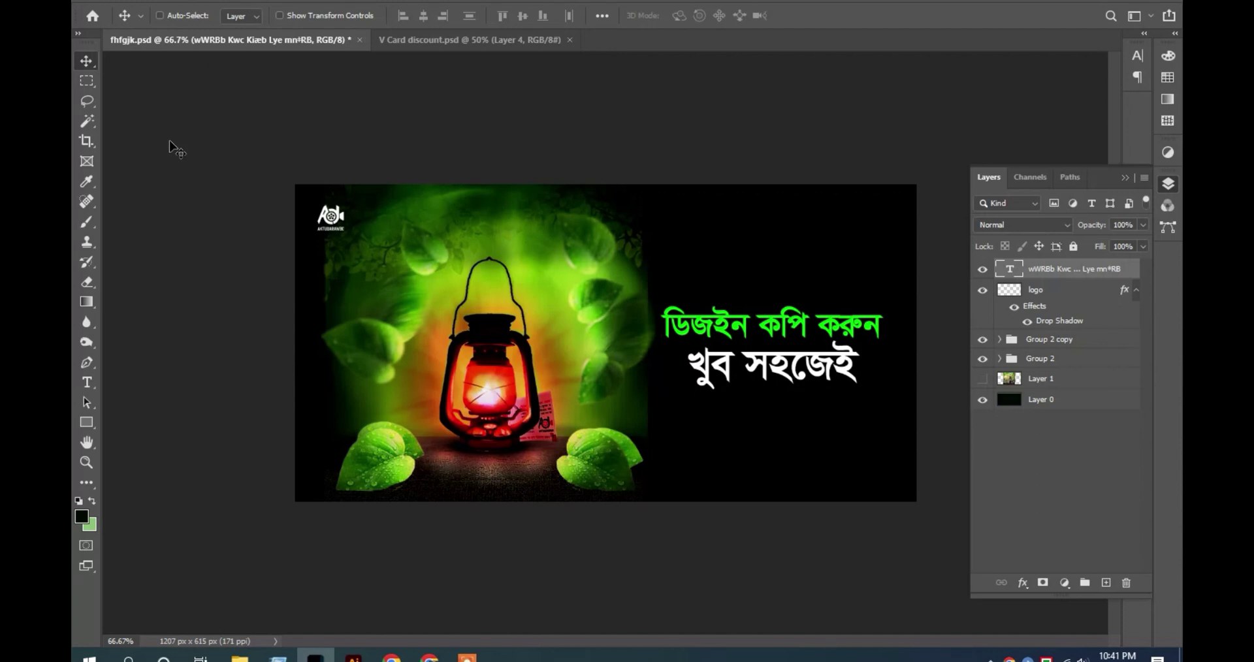
{"action": "left_click", "coordinate": [1126, 177]}
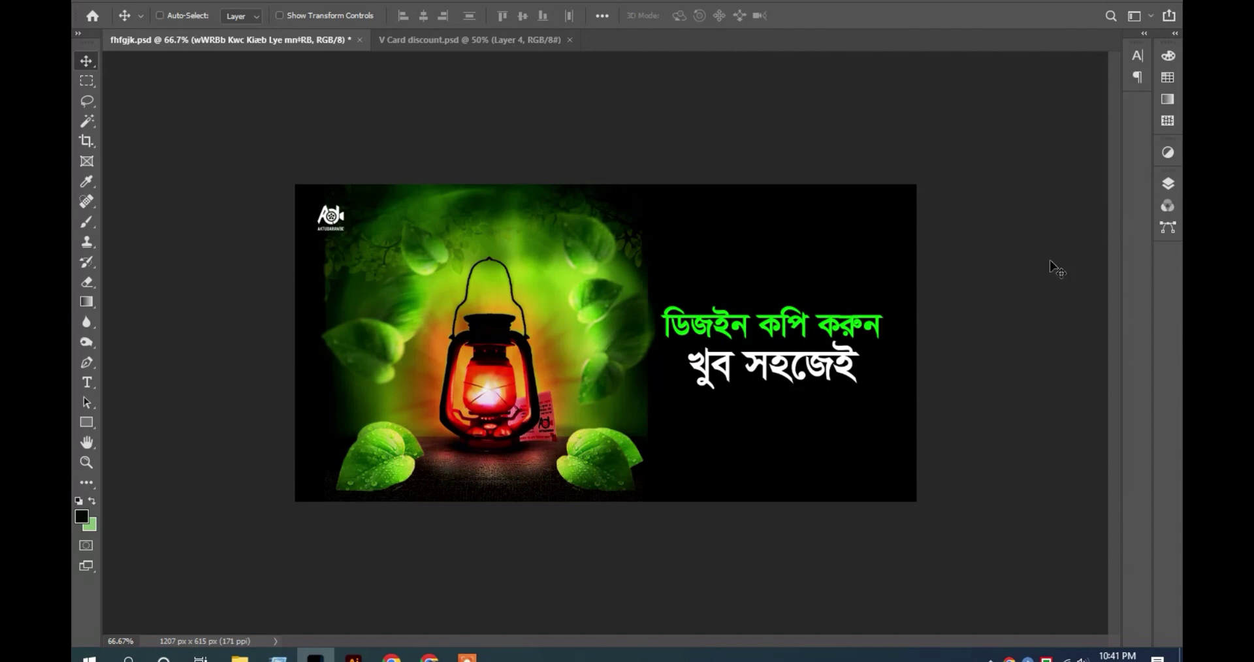
- Set up a Save for Web export of the banner as a High-quality JPEG, scaled proportionally to 1413 × 720 px
{"action": "key", "text": "ctrl"}
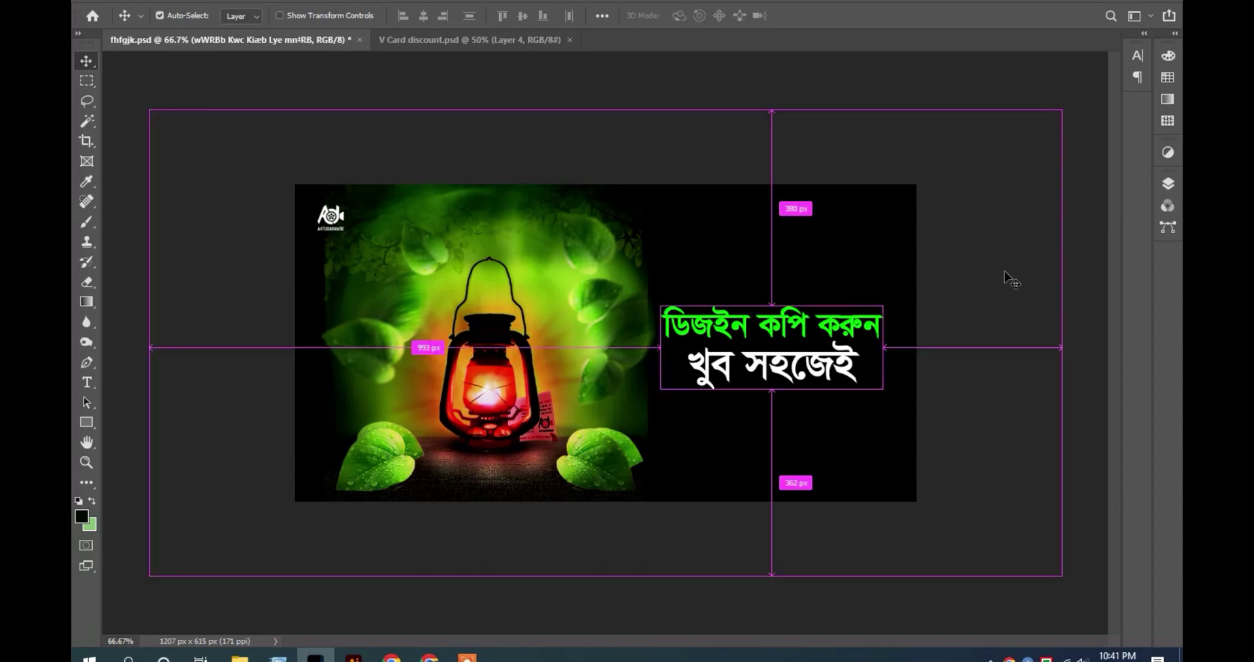
{"action": "key", "text": "ctrl+alt+shift+s"}
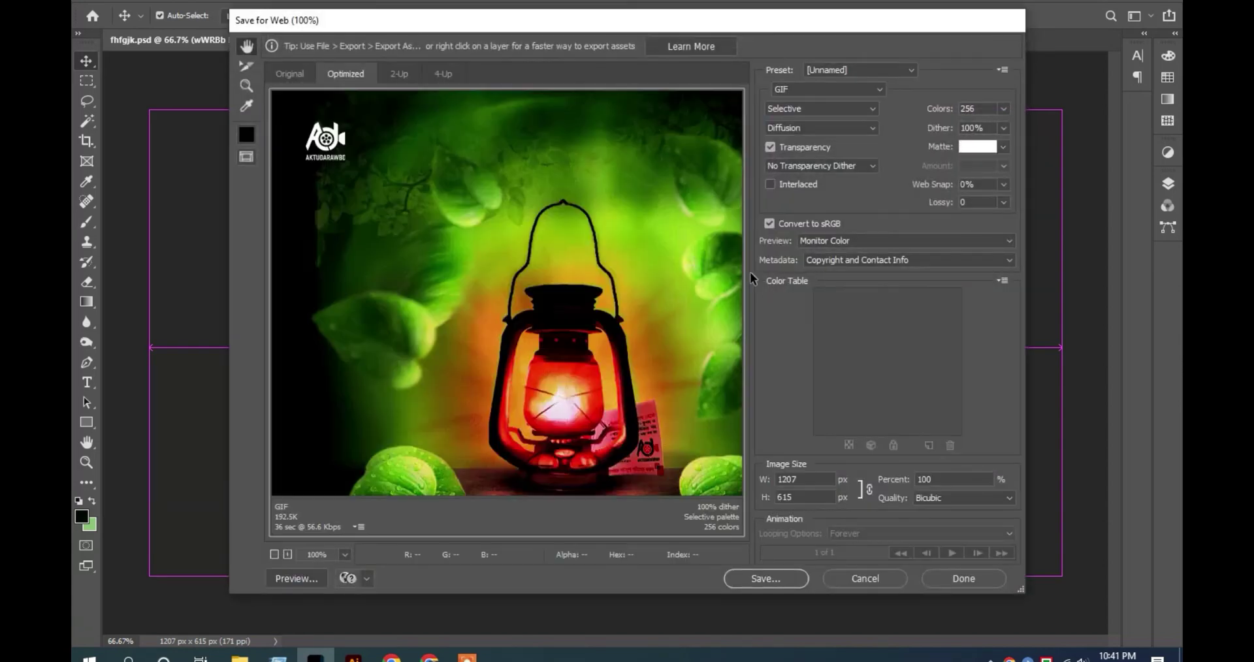
{"action": "left_click", "coordinate": [875, 89]}
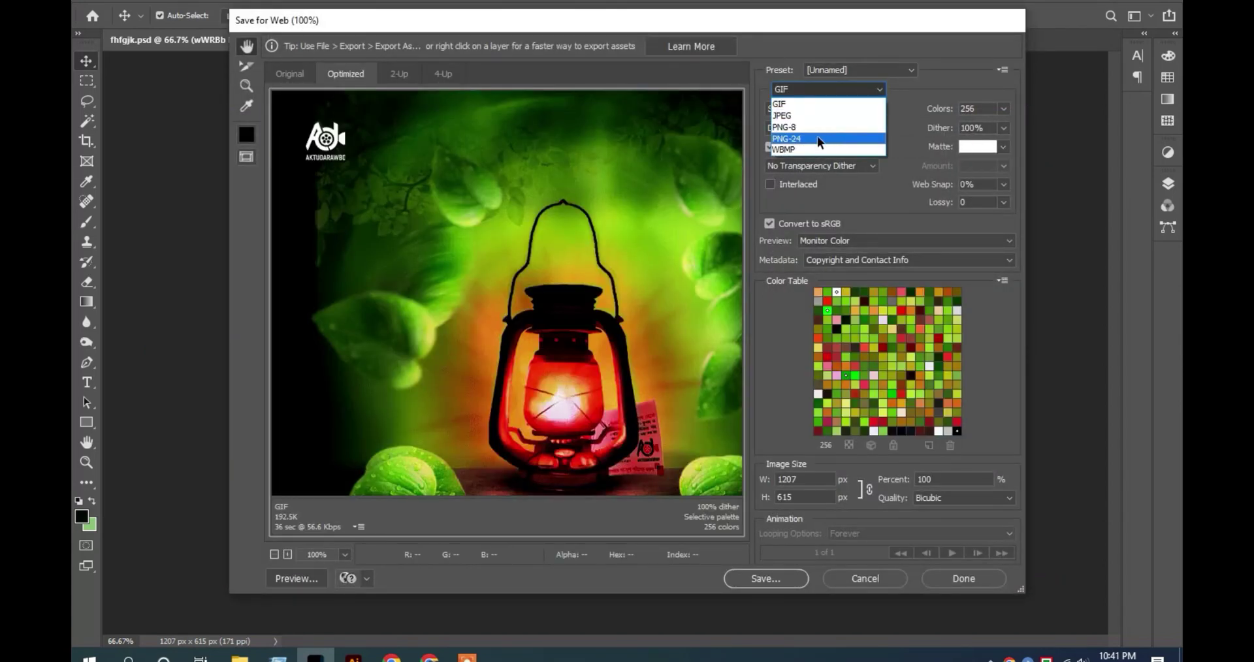
{"action": "left_click", "coordinate": [812, 116]}
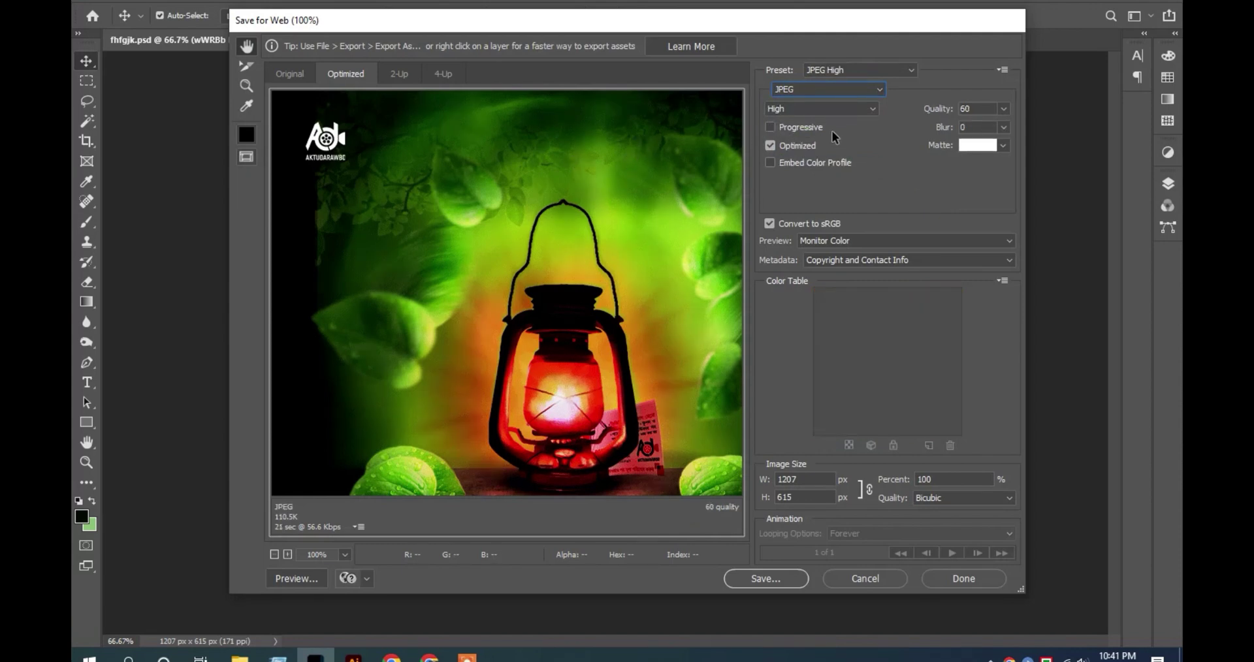
{"action": "left_click", "coordinate": [795, 479]}
{"action": "type", "text": "1270"}
{"action": "left_click", "coordinate": [810, 498]}
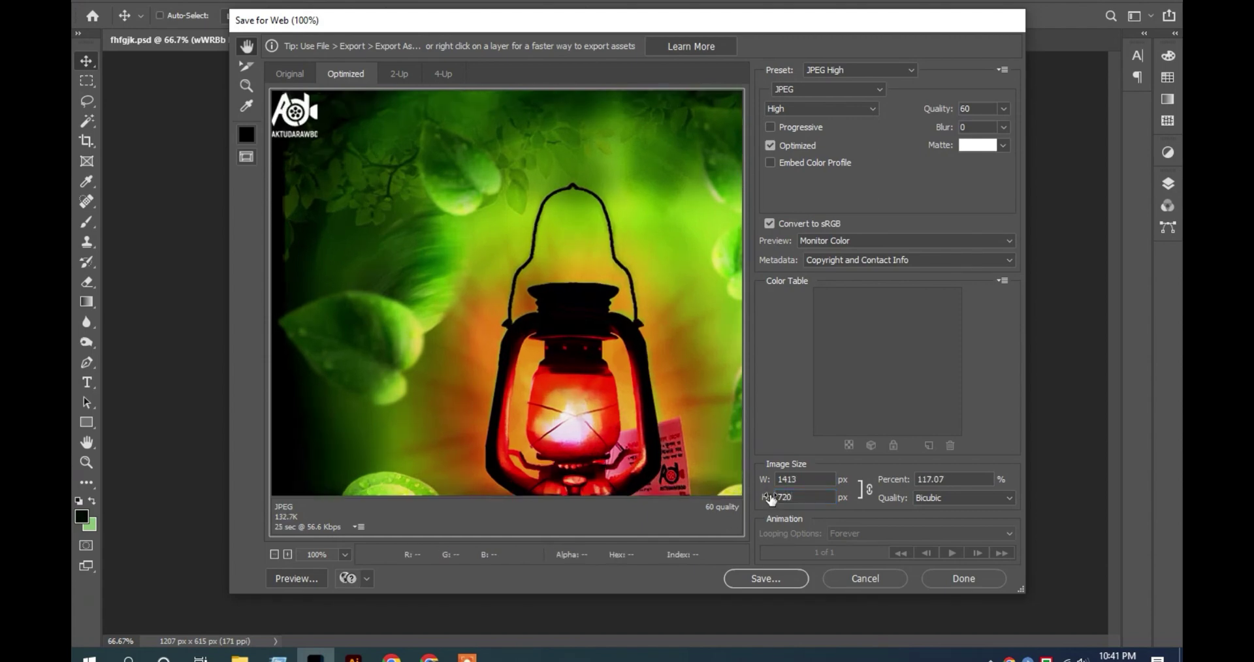
- Start saving the optimized JPEG and browse the drives on This PC for a destination
{"action": "left_click", "coordinate": [765, 579]}
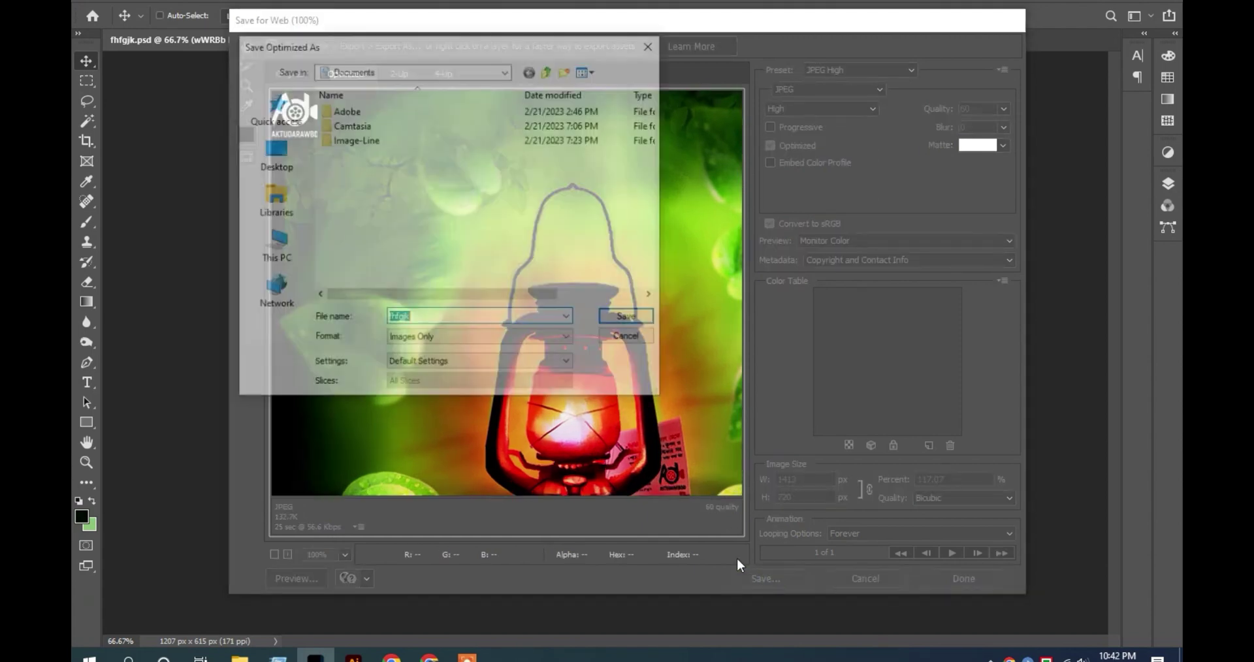
{"action": "left_click", "coordinate": [248, 166]}
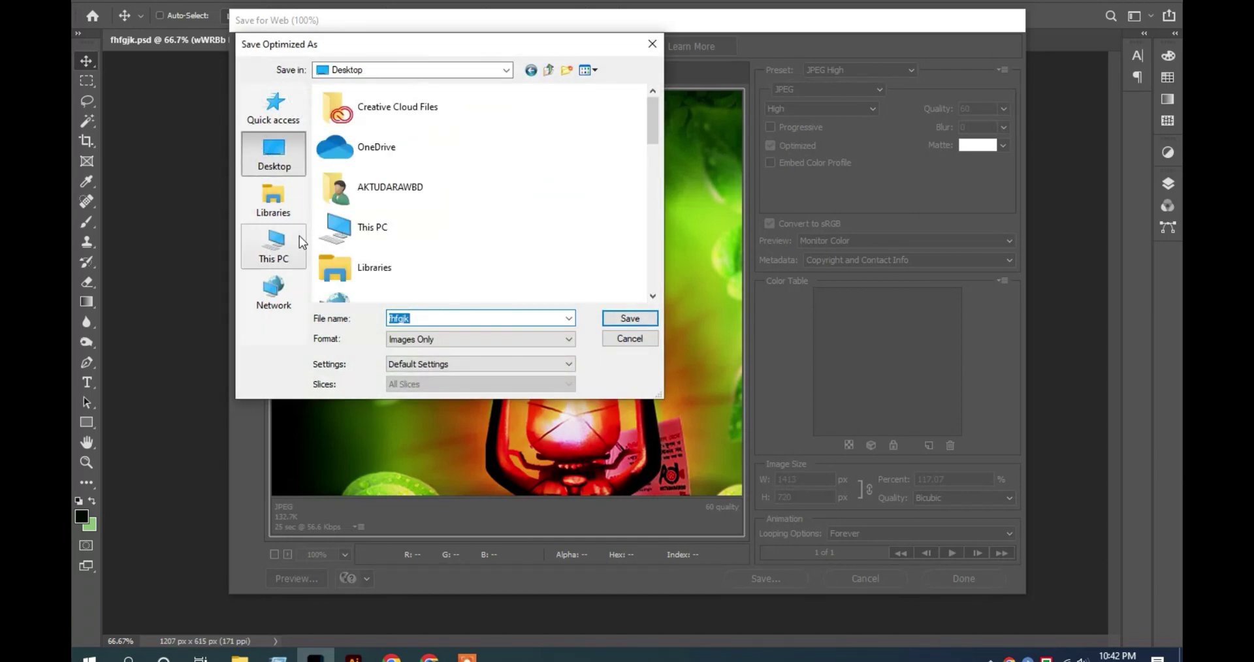
{"action": "left_click", "coordinate": [273, 245]}
{"action": "scroll", "coordinate": [655, 144], "scroll_direction": "down", "scroll_amount": 5}
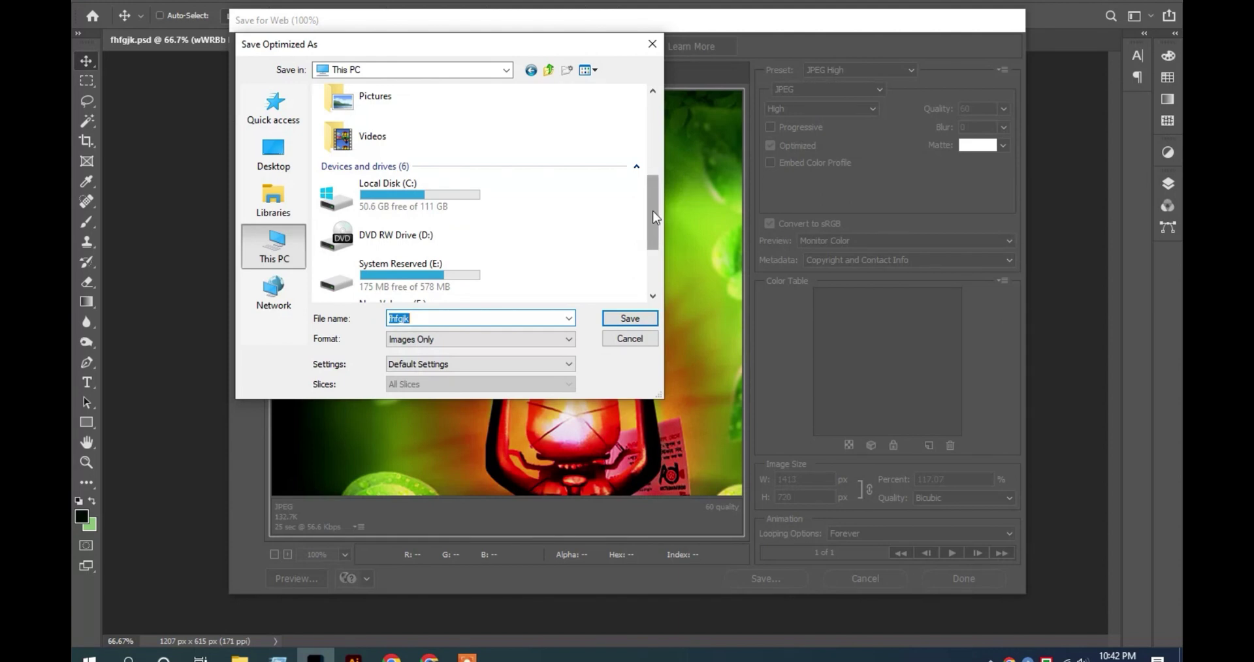
{"action": "scroll", "coordinate": [655, 217], "scroll_direction": "down", "scroll_amount": 3}
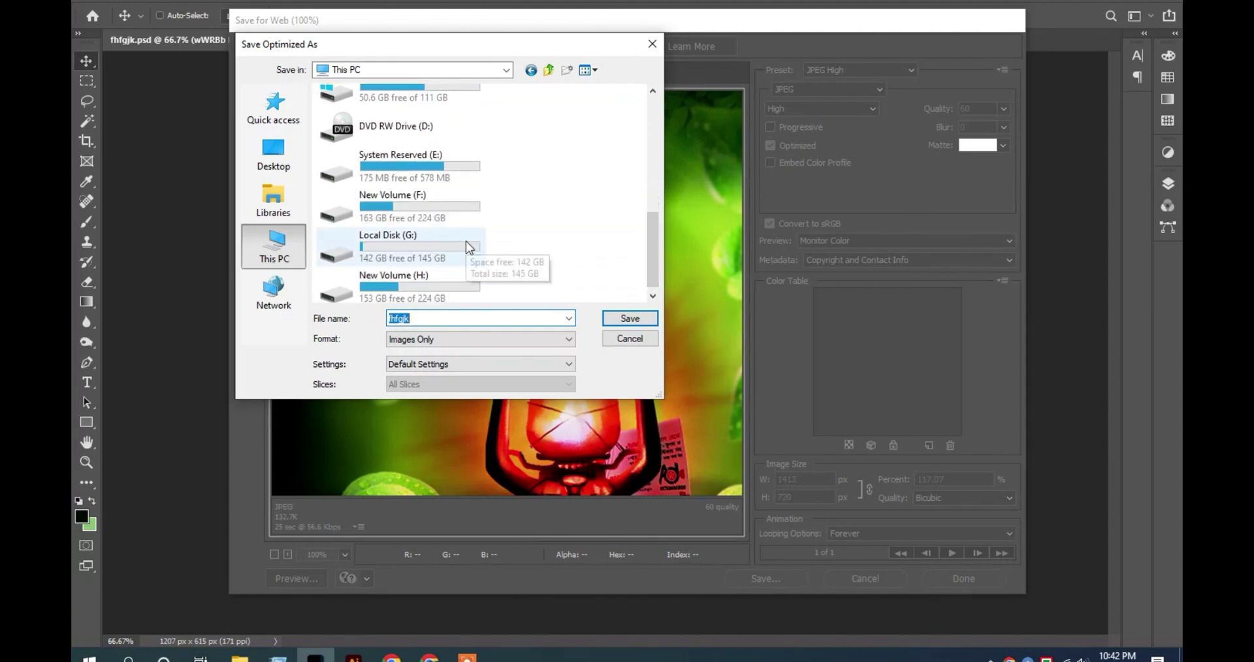